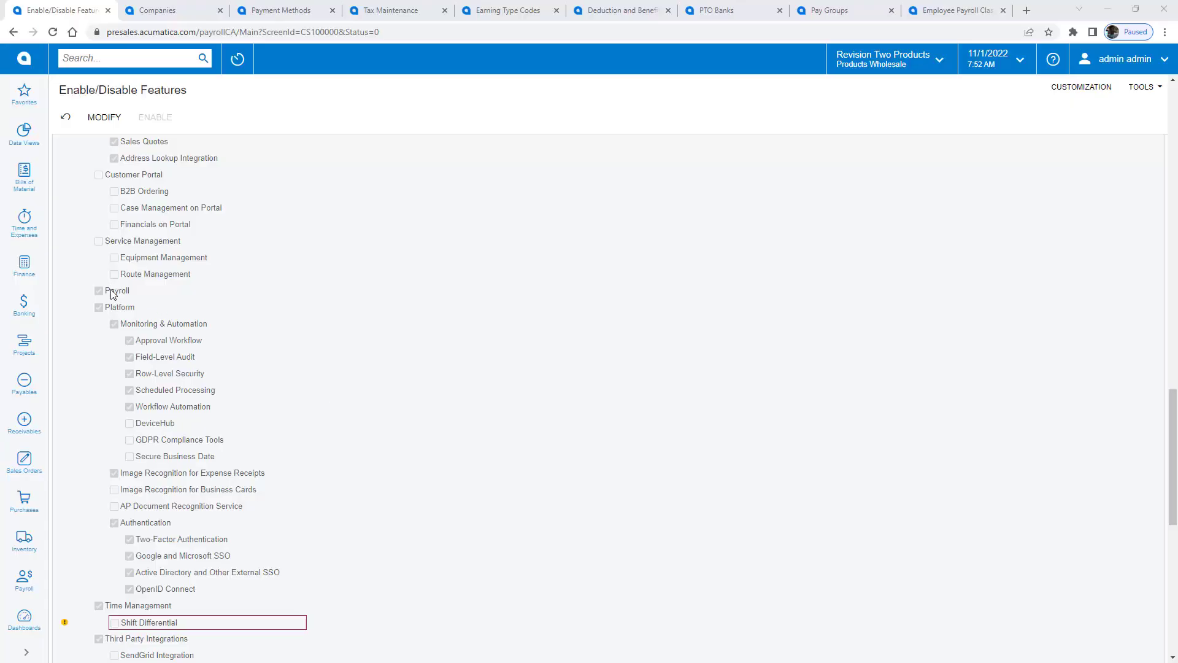
Step: Scroll the features list to verify Payroll and Canadian Localization, then bring up the PRODUCTS company
scroll(113, 294, down, 1)
scroll(113, 294, down, 9)
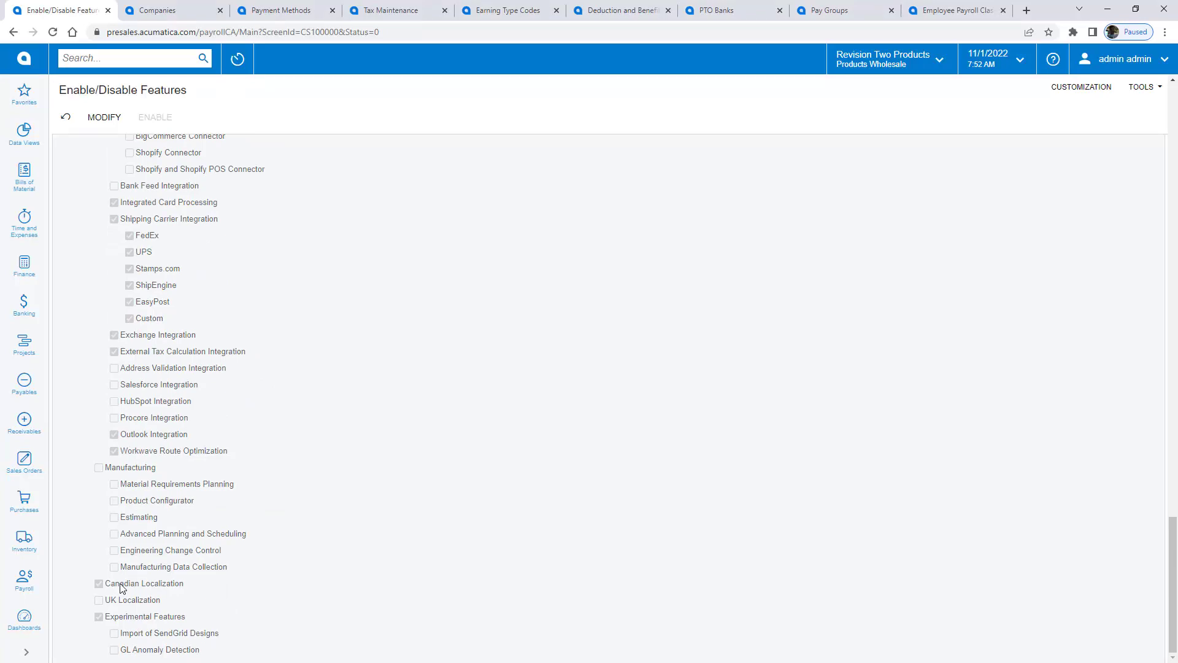
click(159, 14)
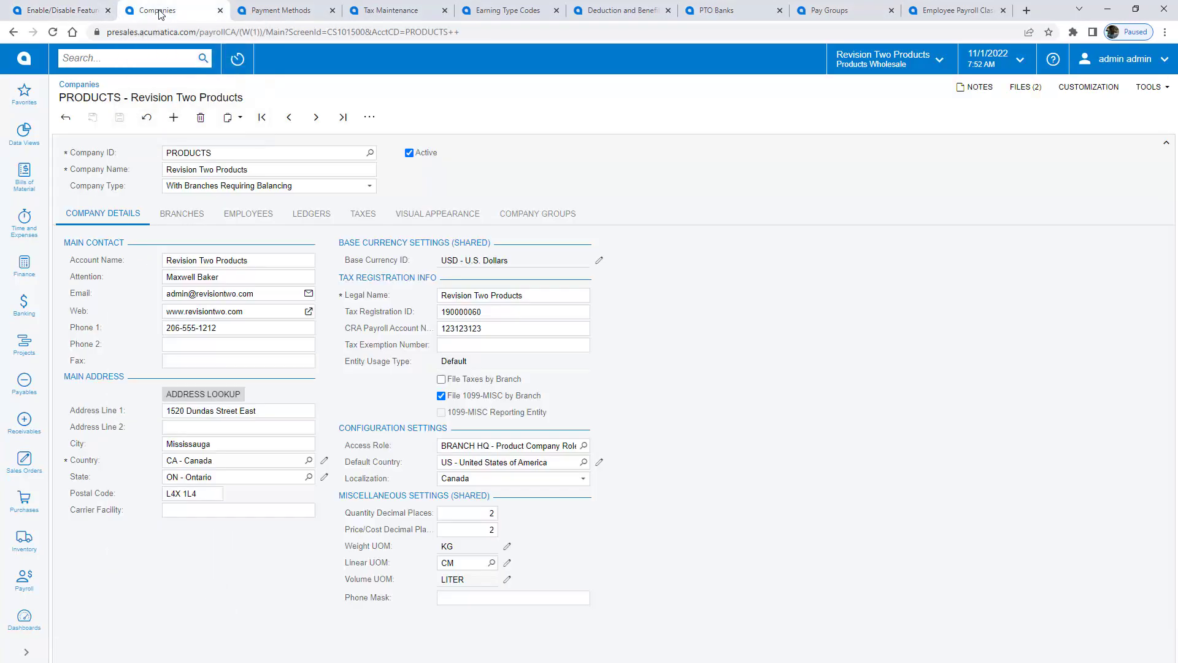
Step: Set the PRODUCTS company's Default Country to CA - Canada and save the record
click(518, 329)
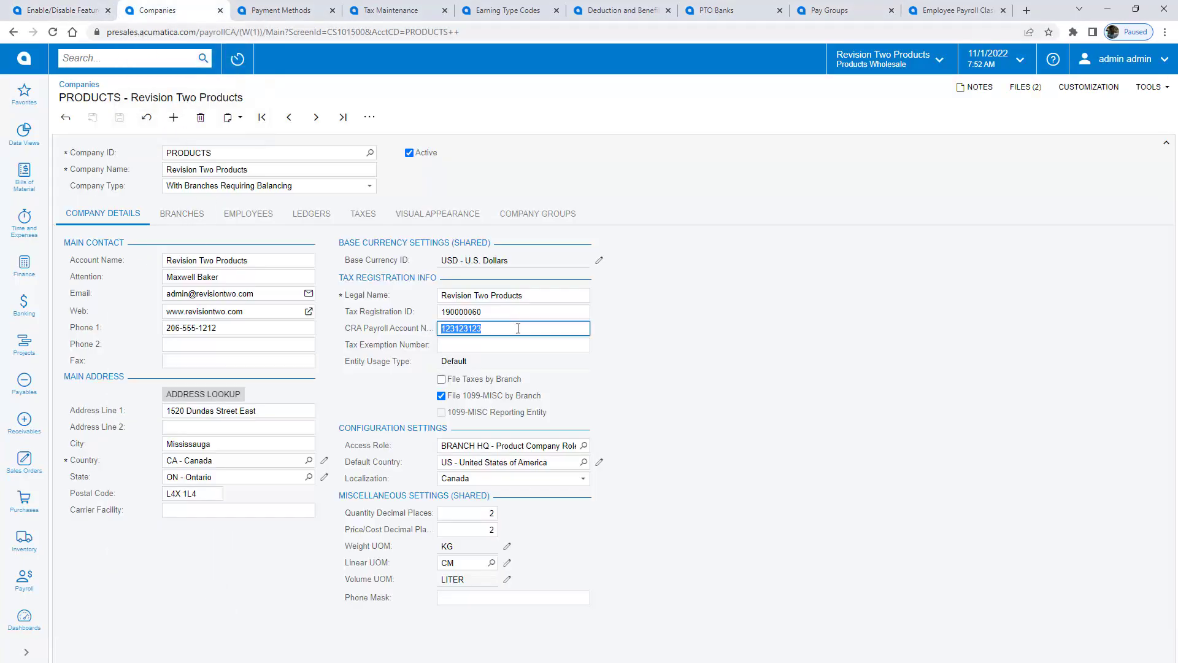
click(555, 466)
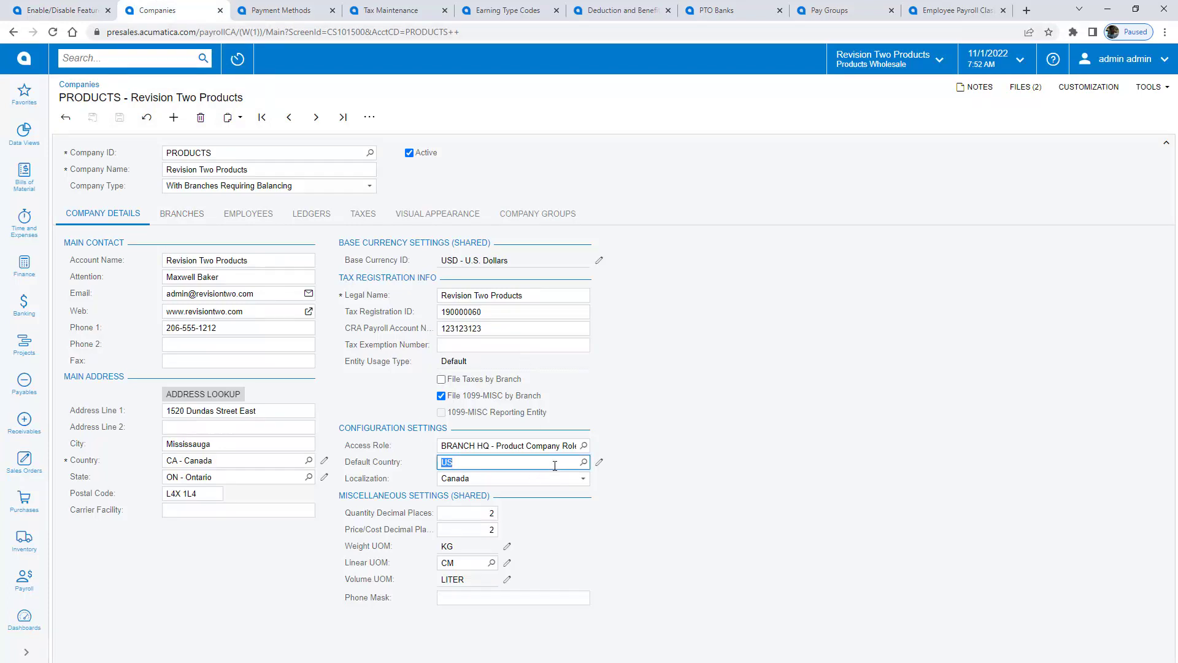
text(CA)
key(Tab)
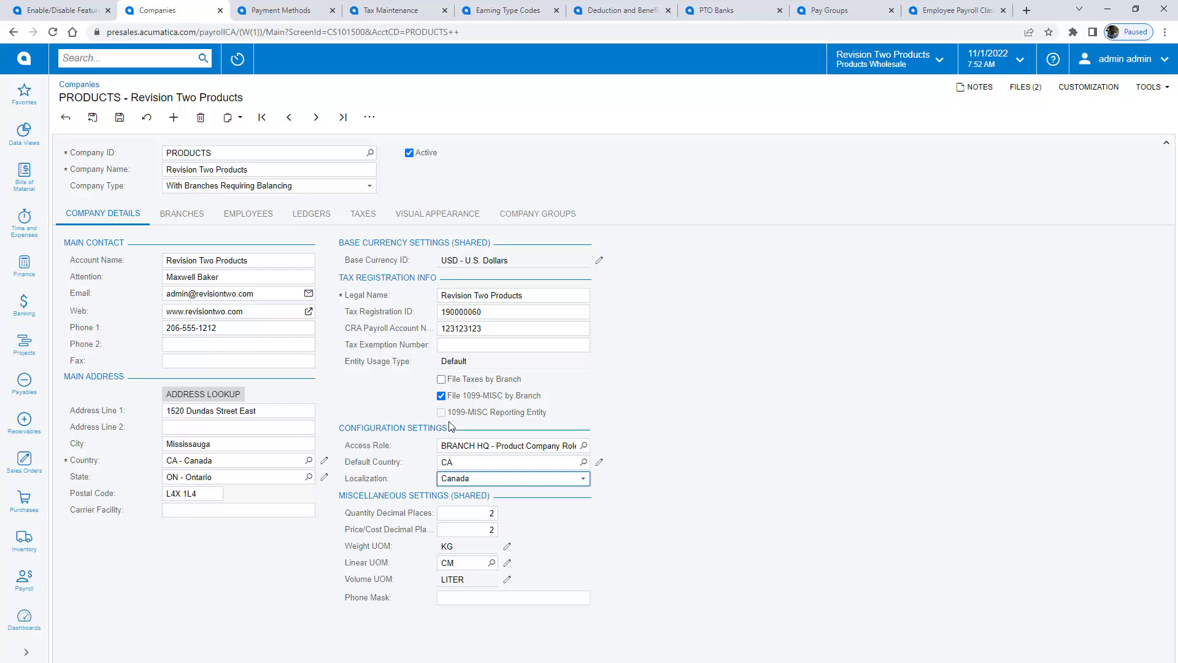
click(118, 120)
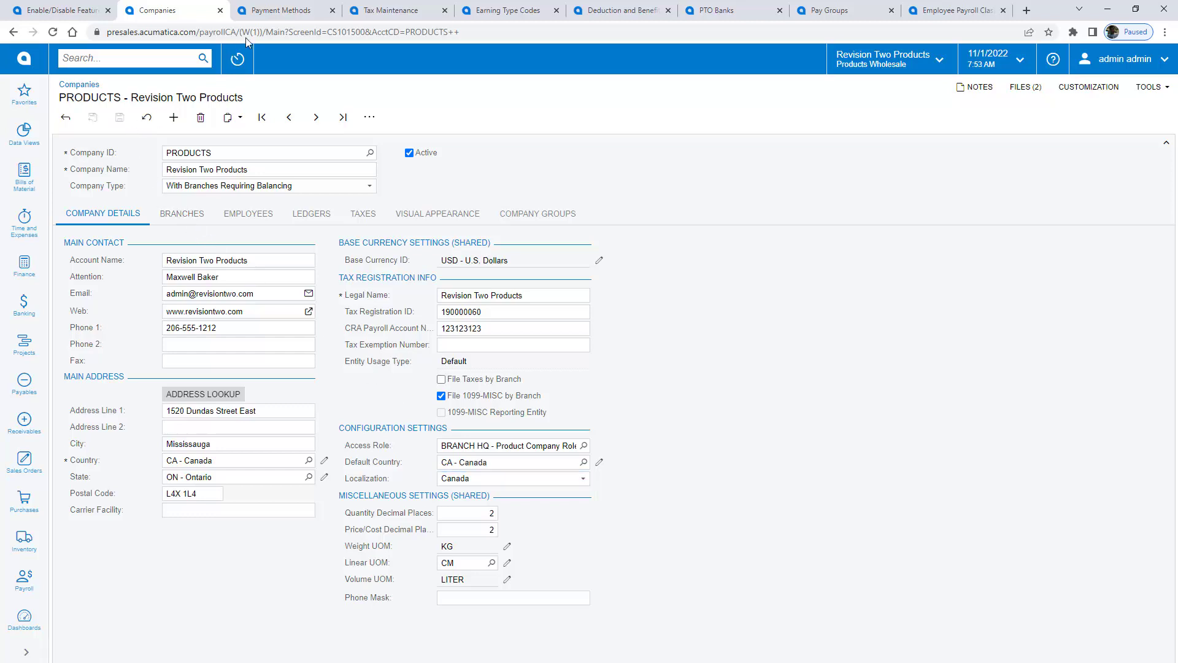
Step: Review the EFT for payroll method: CPA005 direct deposit format, PR settings, remittance and cash accounts
click(275, 15)
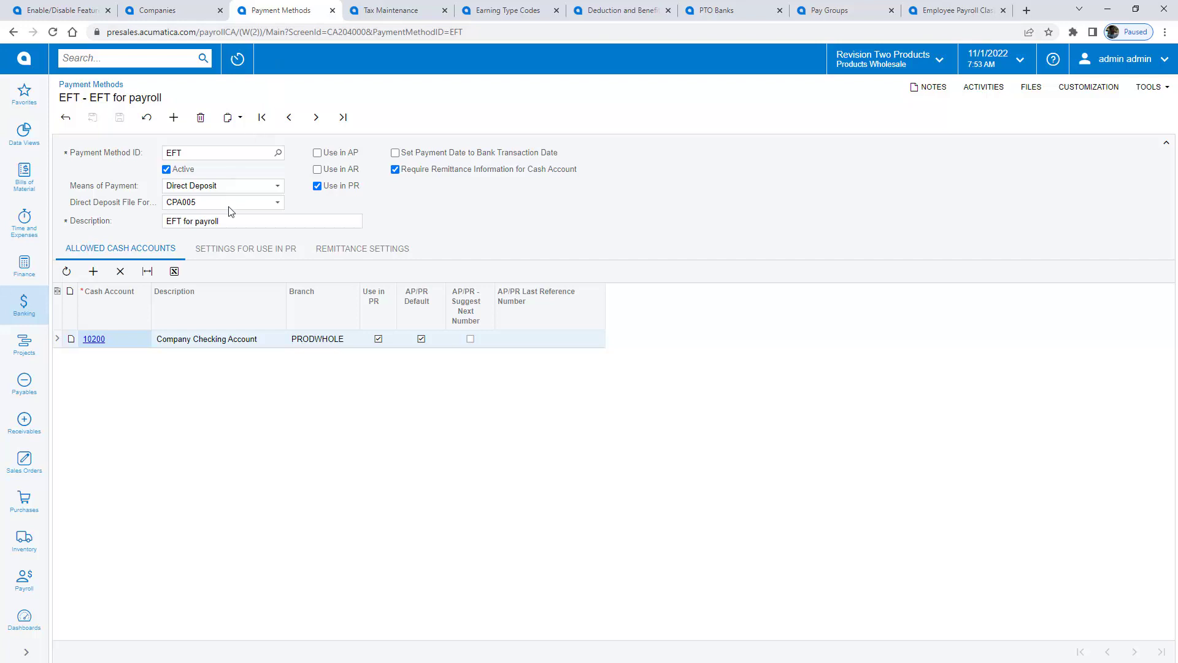
click(278, 204)
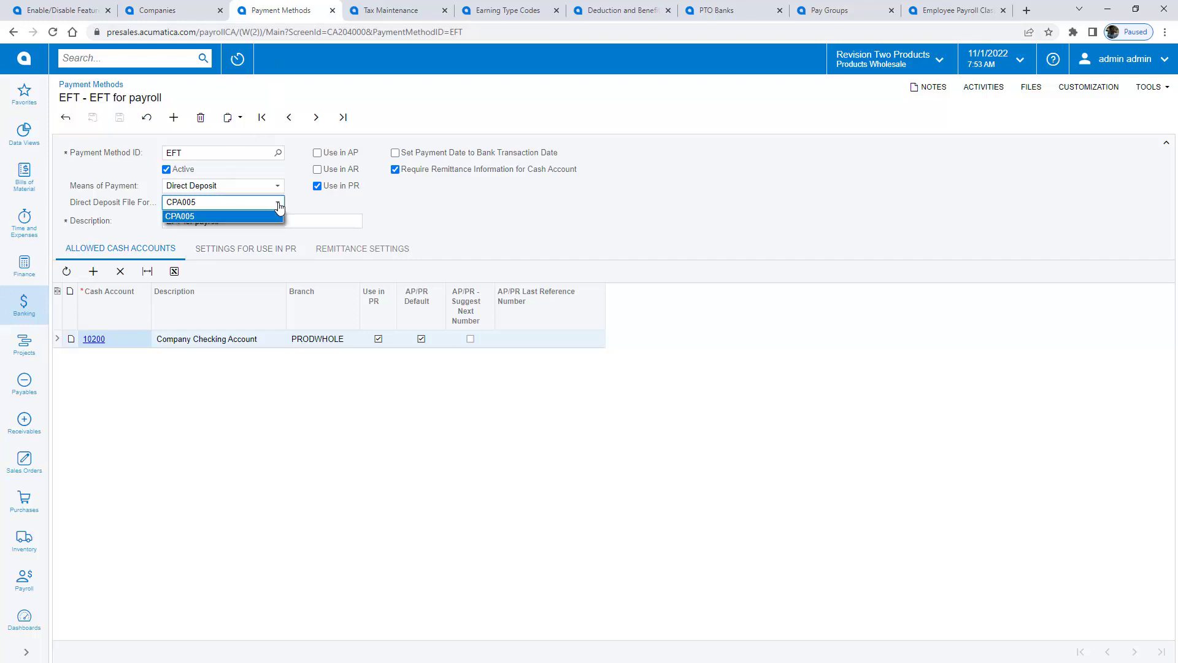
click(278, 206)
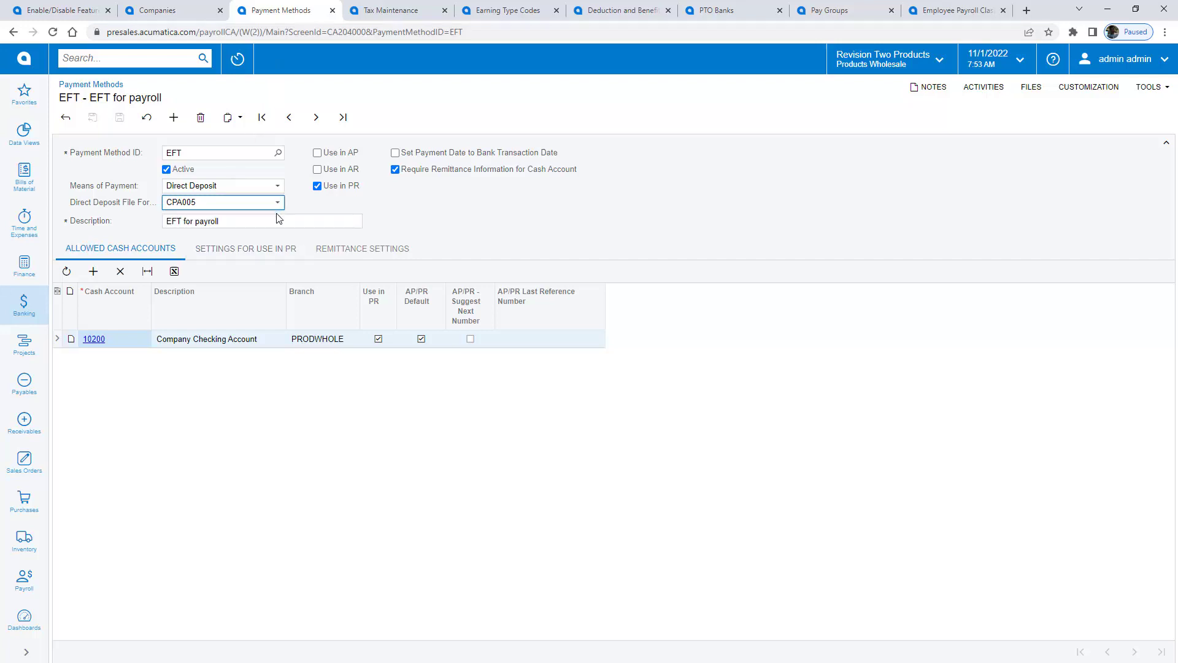
click(258, 249)
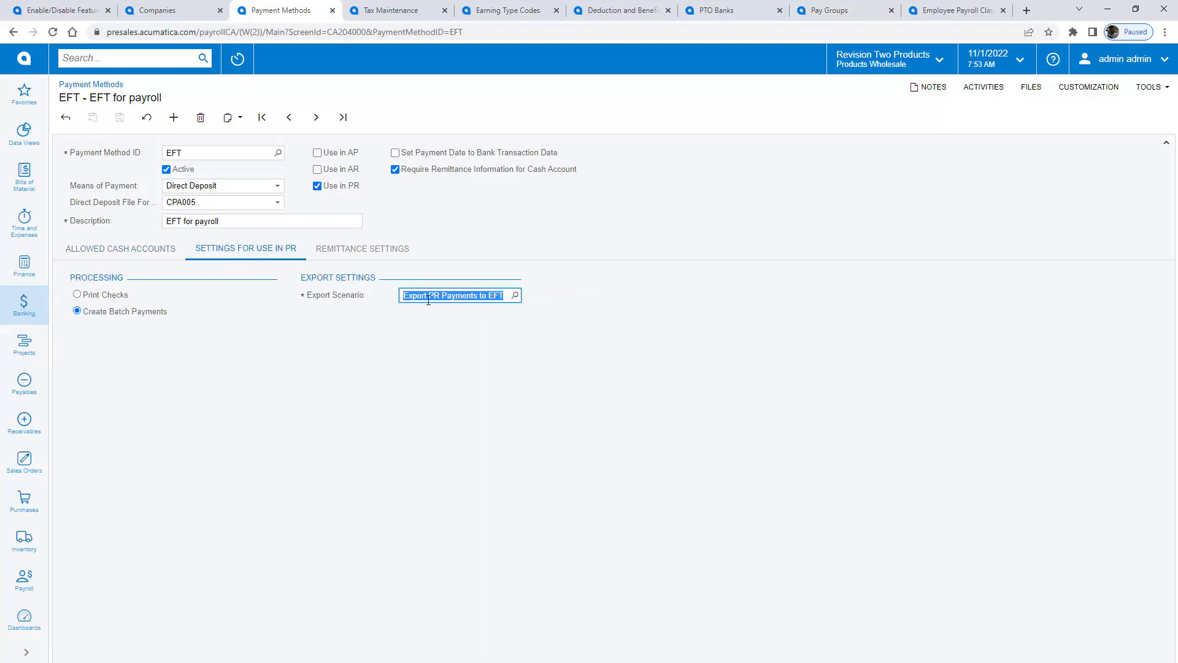
click(377, 256)
click(112, 250)
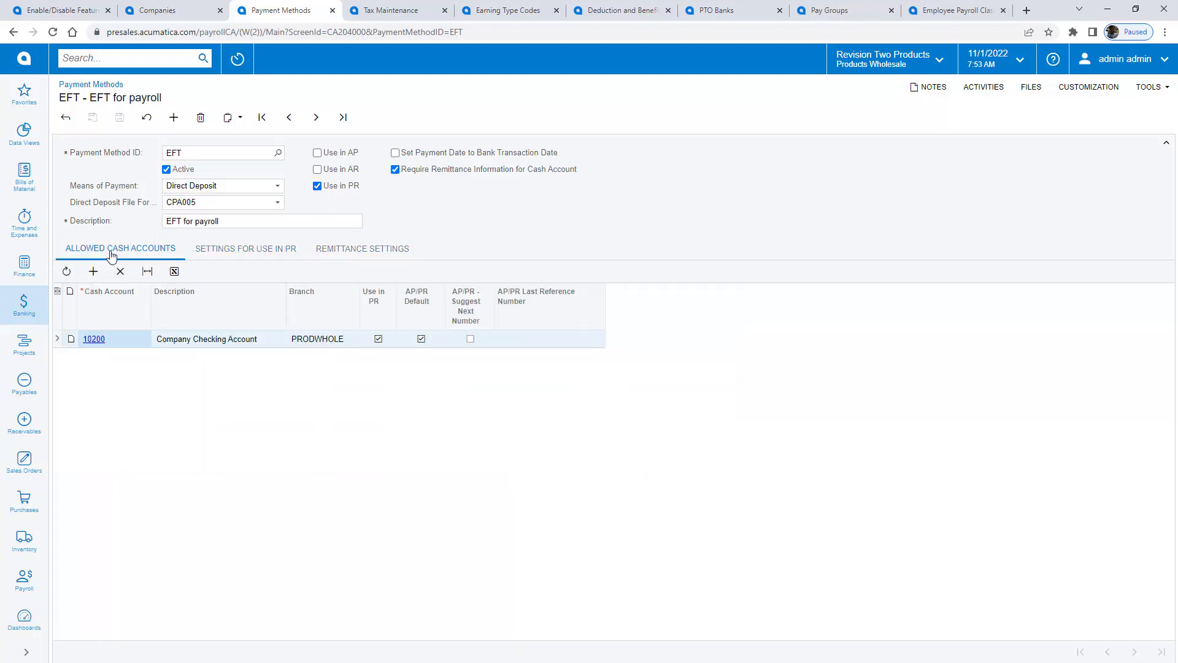
Step: Review the Canadian tax codes and Company Tax attributes, then bring up the RG - Regular Hours earning type
click(387, 11)
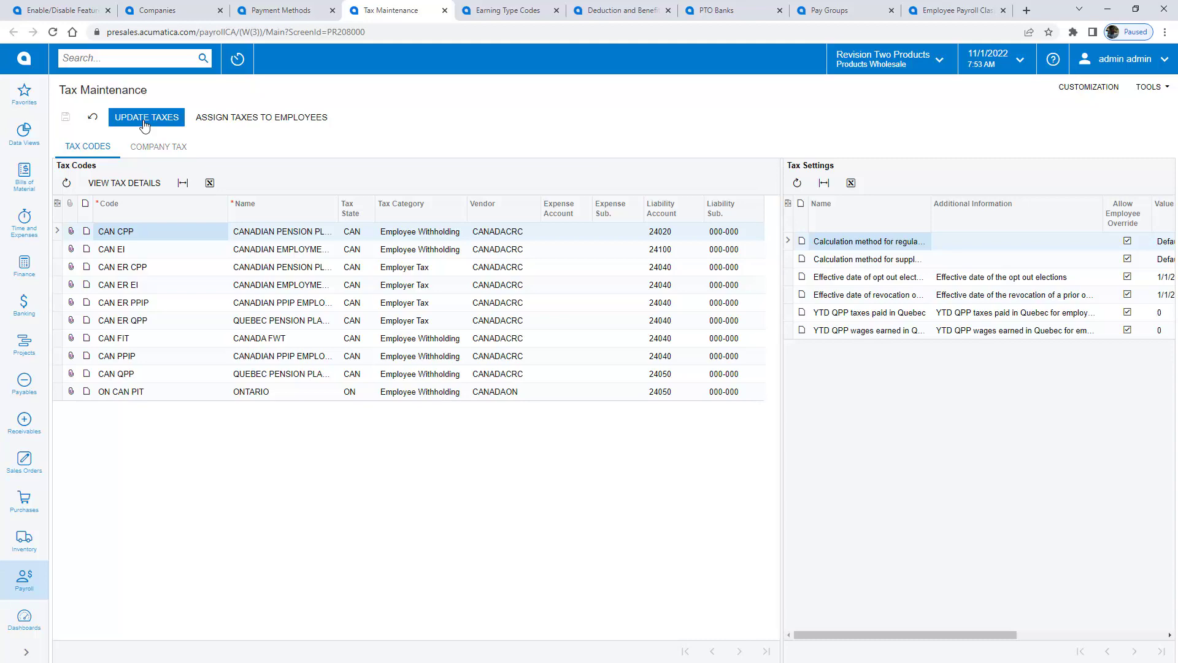
click(156, 153)
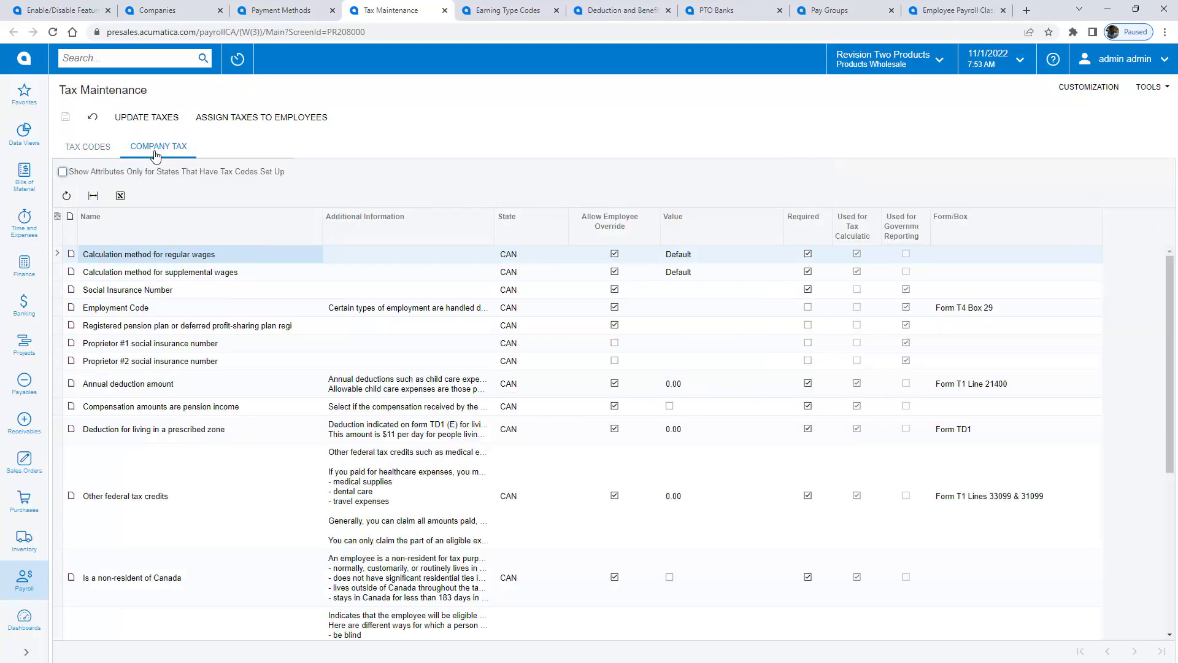
click(73, 158)
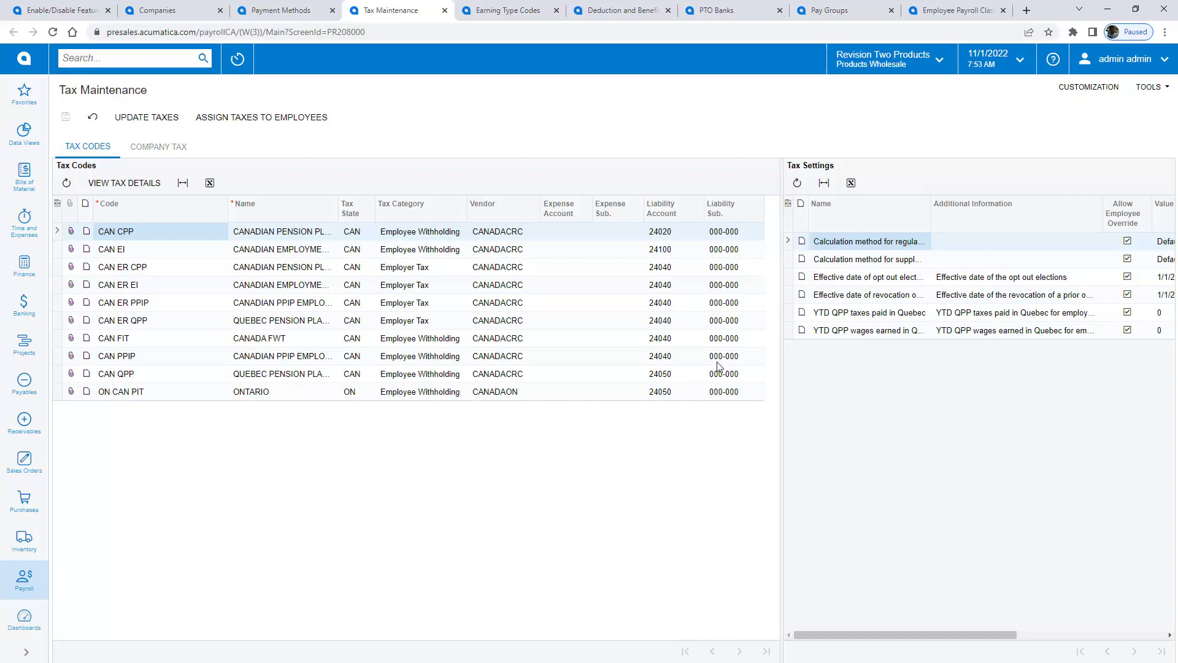
click(503, 10)
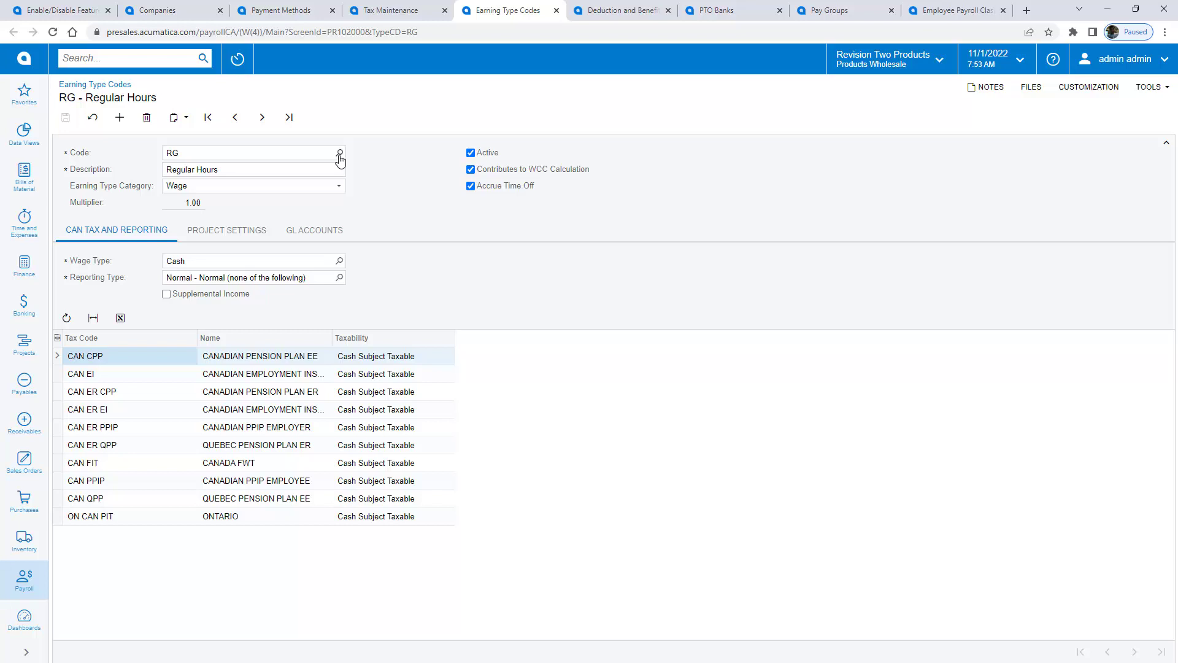
Step: Review the RRSP deduction code: 4% employee and 2% employer of gross, plus its Canadian tax settings
click(339, 153)
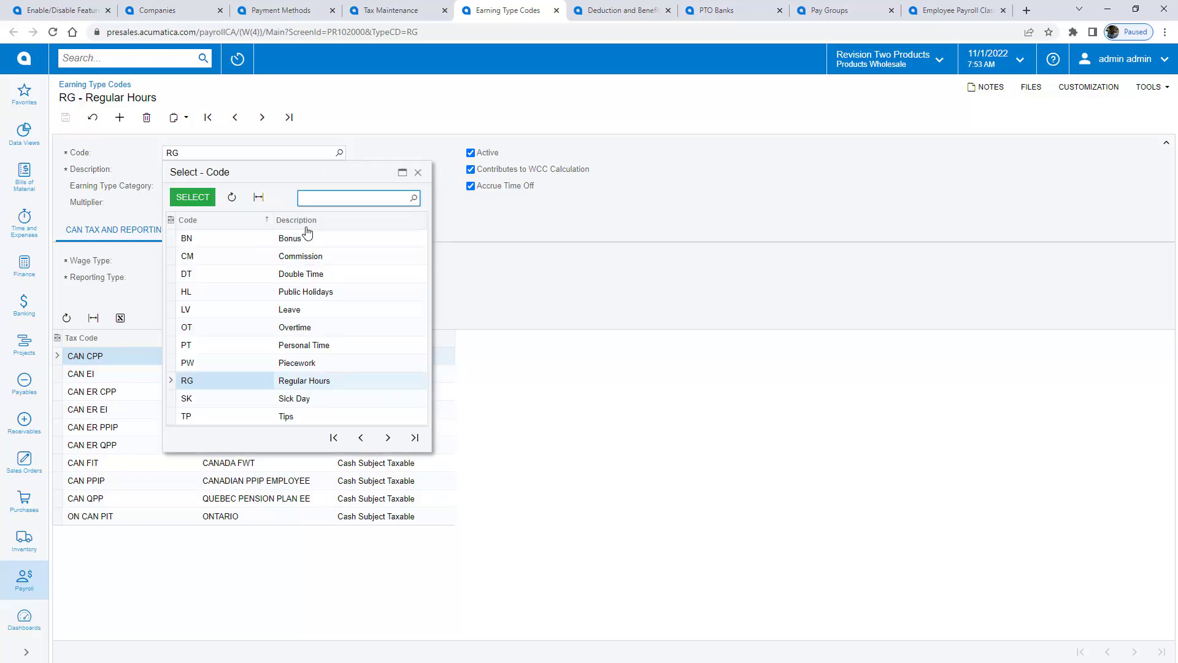
click(506, 258)
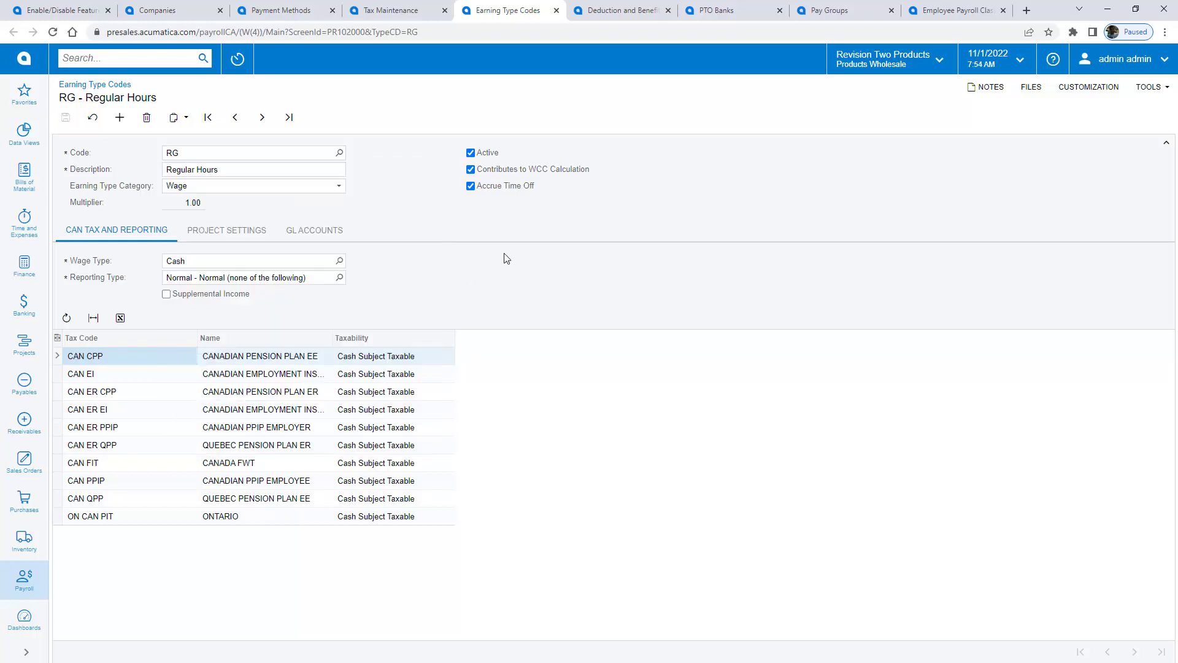
click(630, 14)
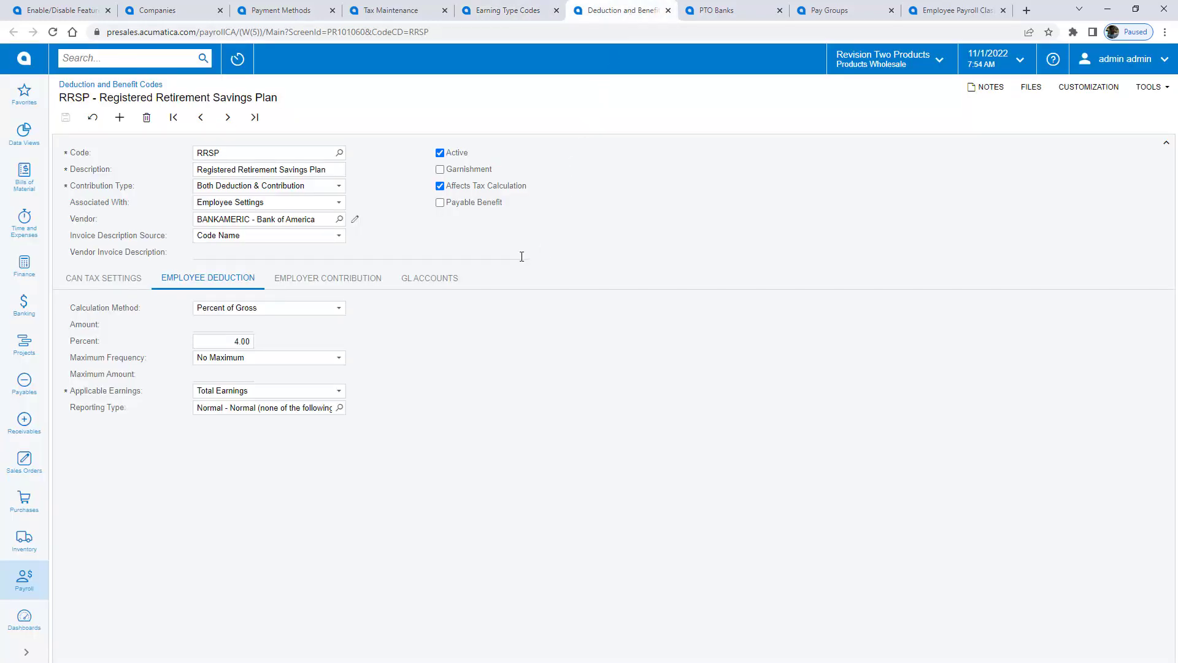
click(339, 153)
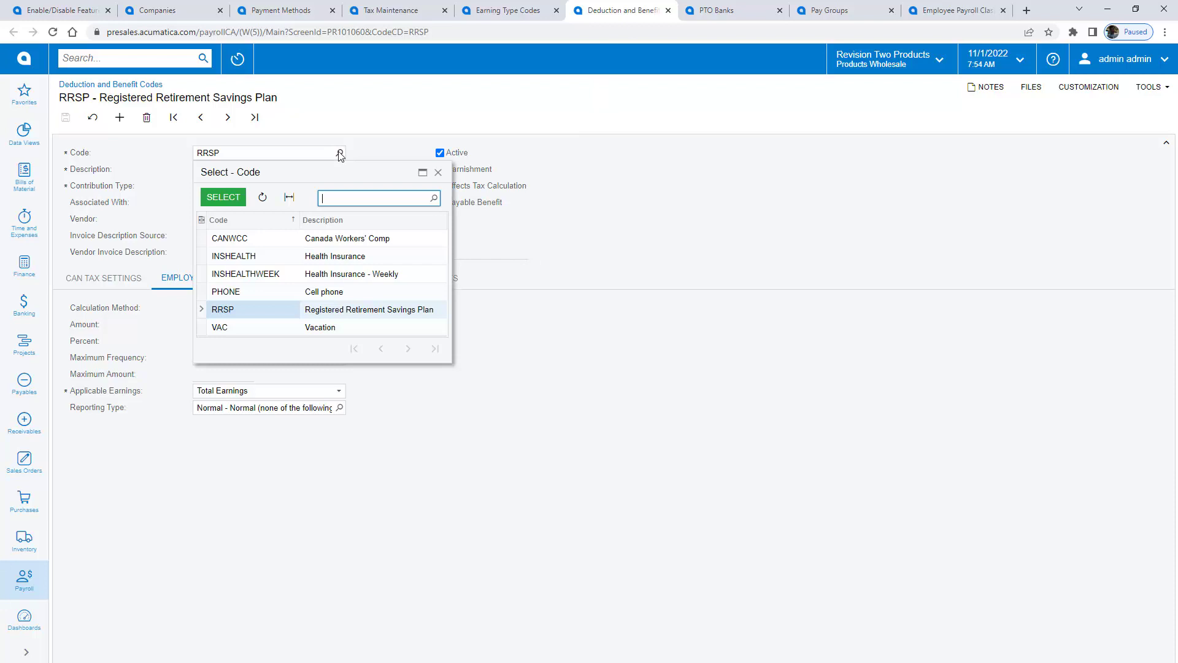
key(Escape)
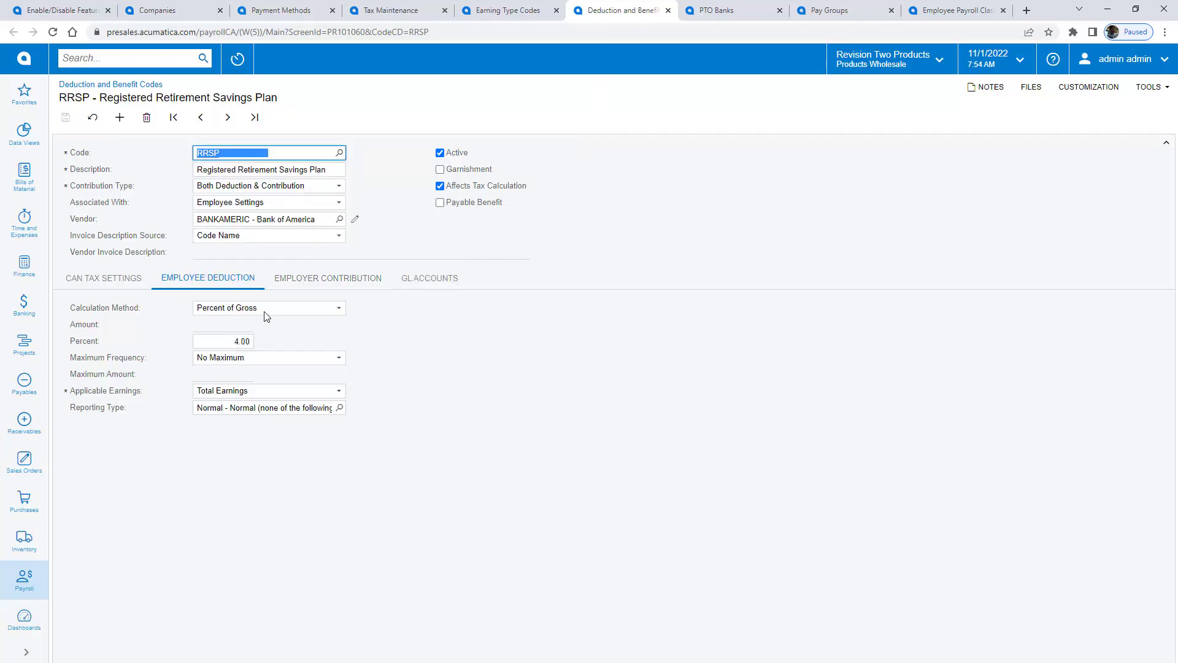
click(314, 283)
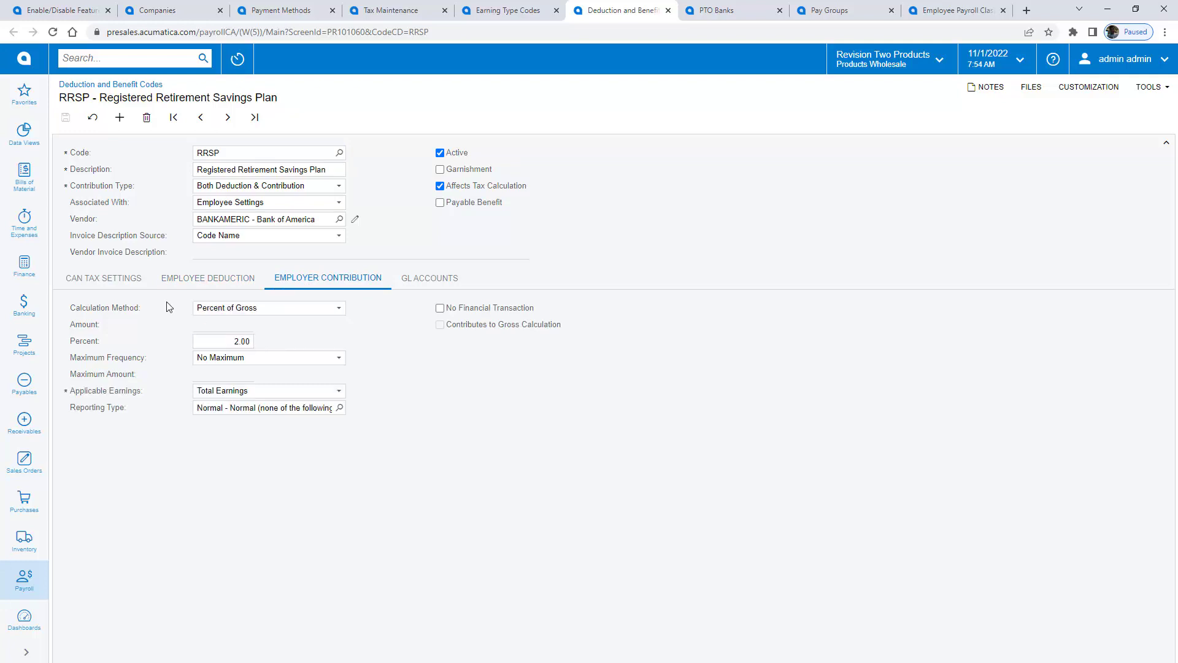
click(106, 279)
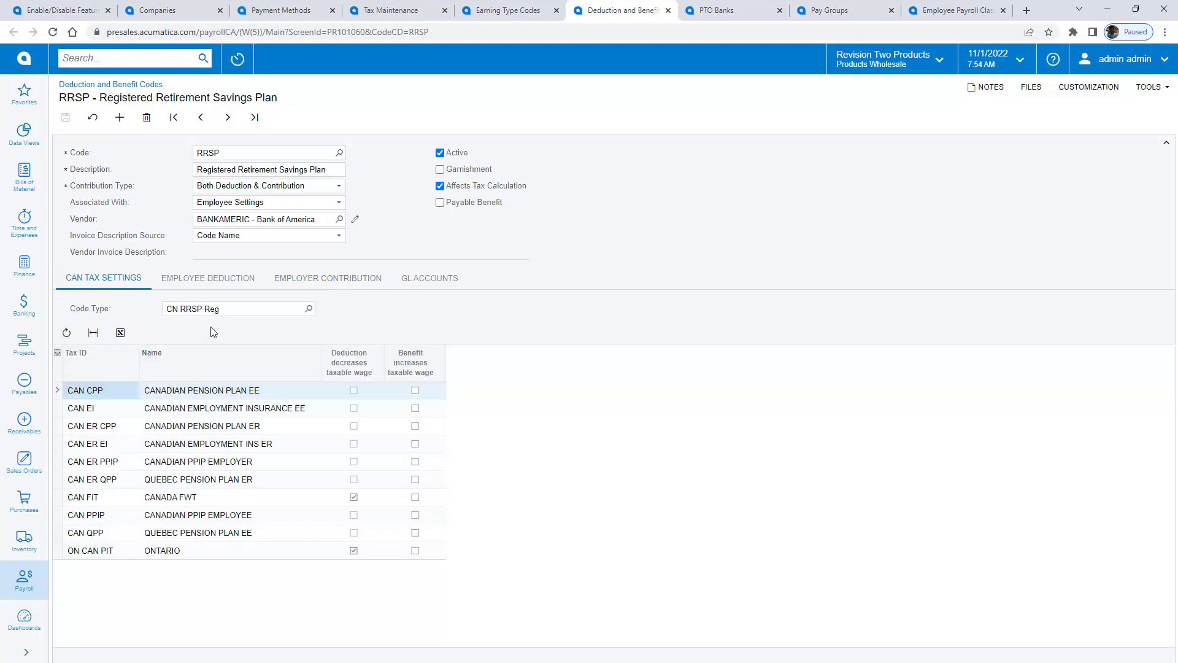
Step: Review the VLM Vacation bank's carryover and Pay Balance settlement, then the pay groups and HOURLYWEEK class
click(729, 14)
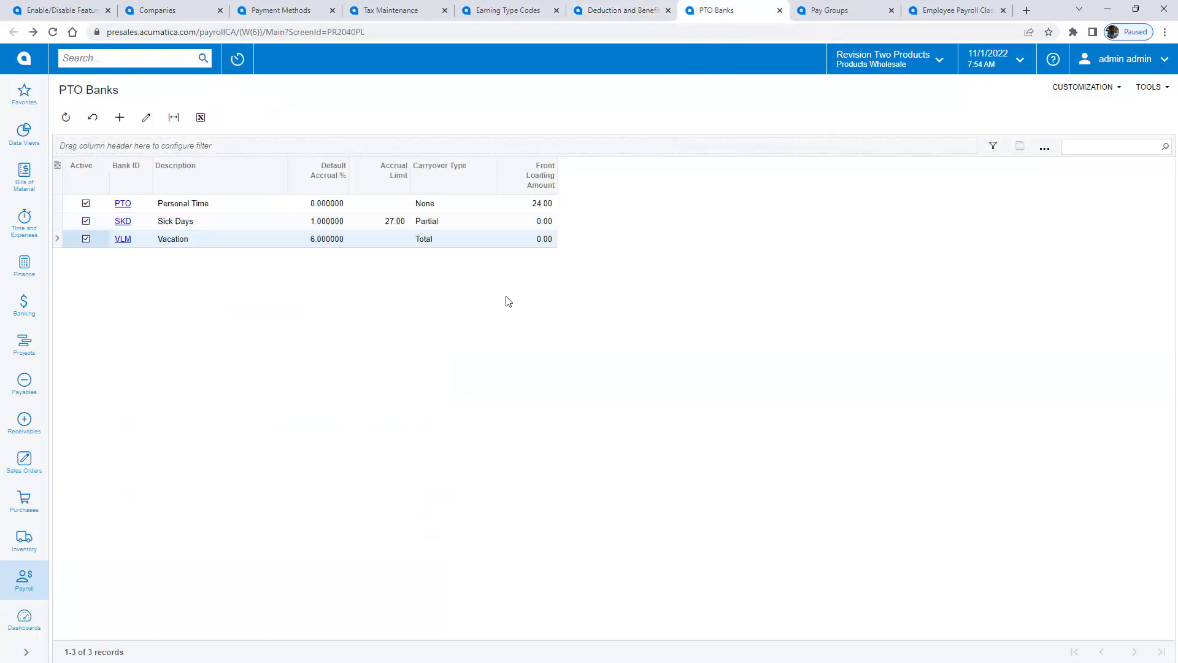
click(122, 239)
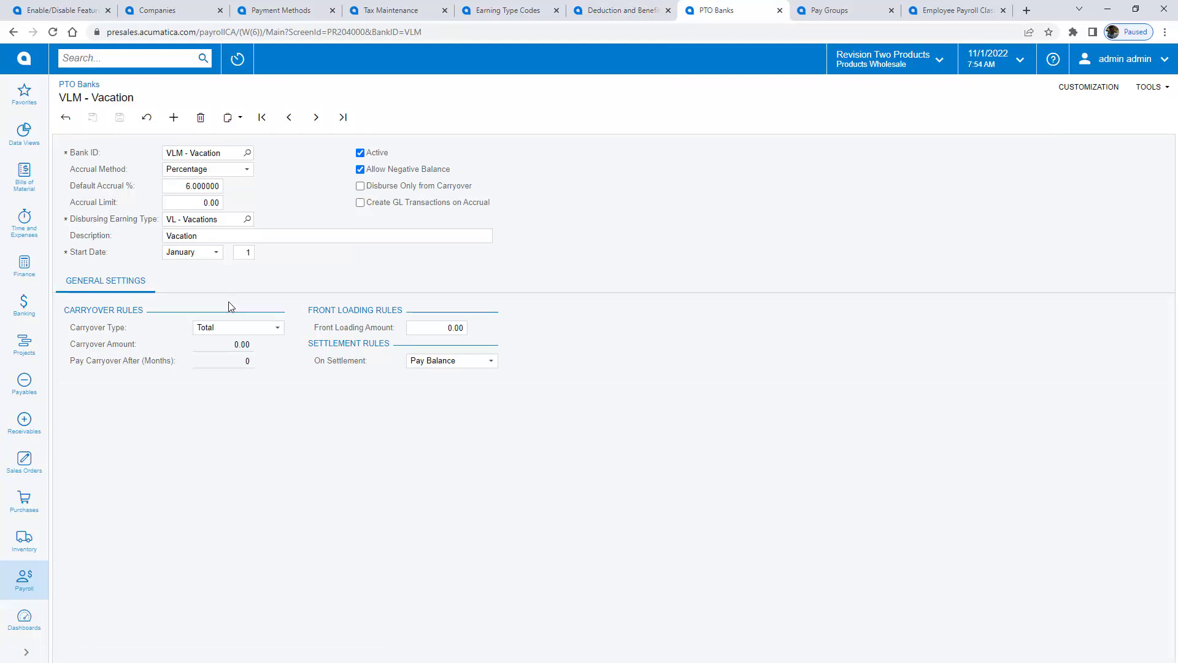
click(277, 327)
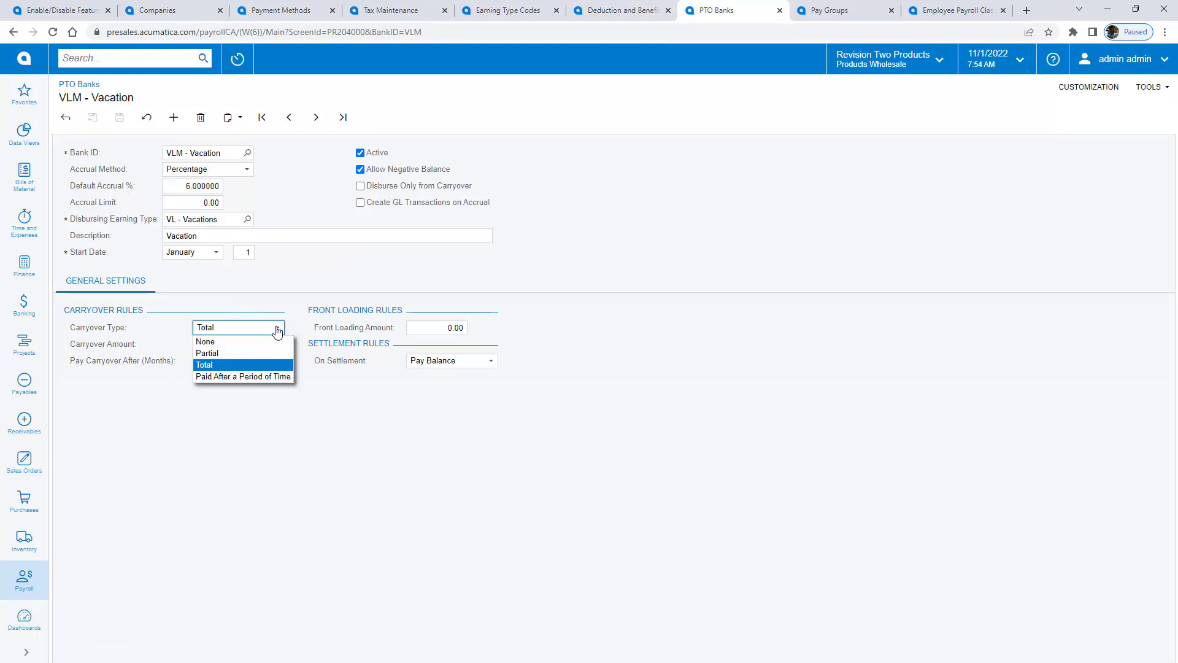
click(491, 362)
click(491, 363)
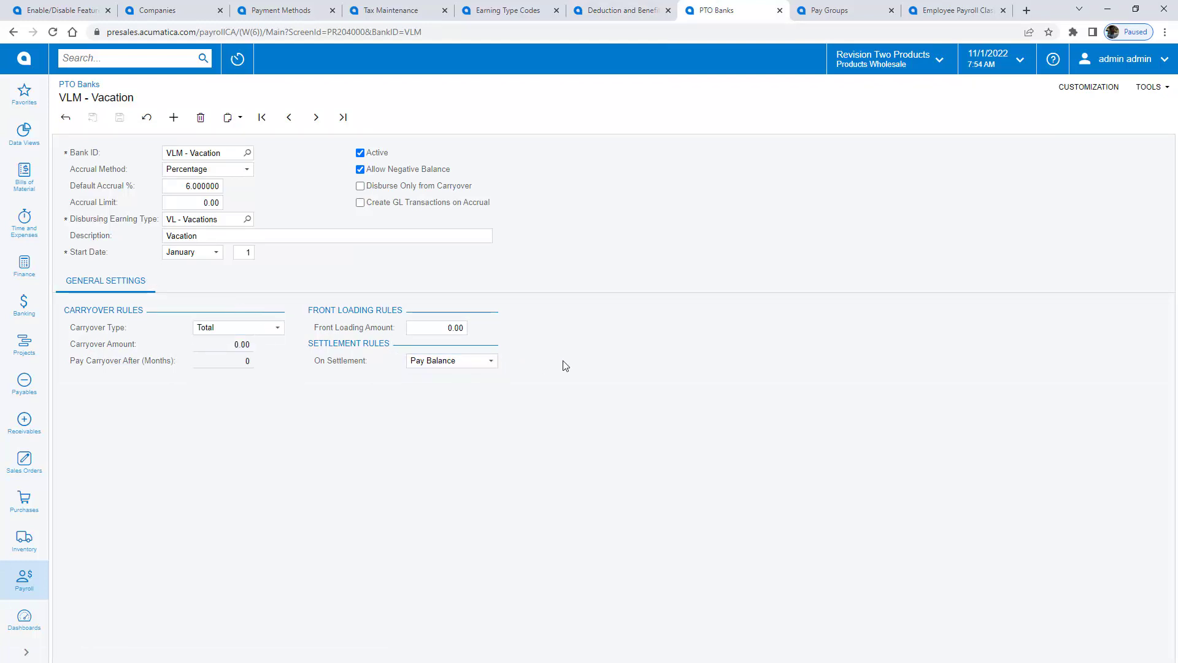
click(822, 10)
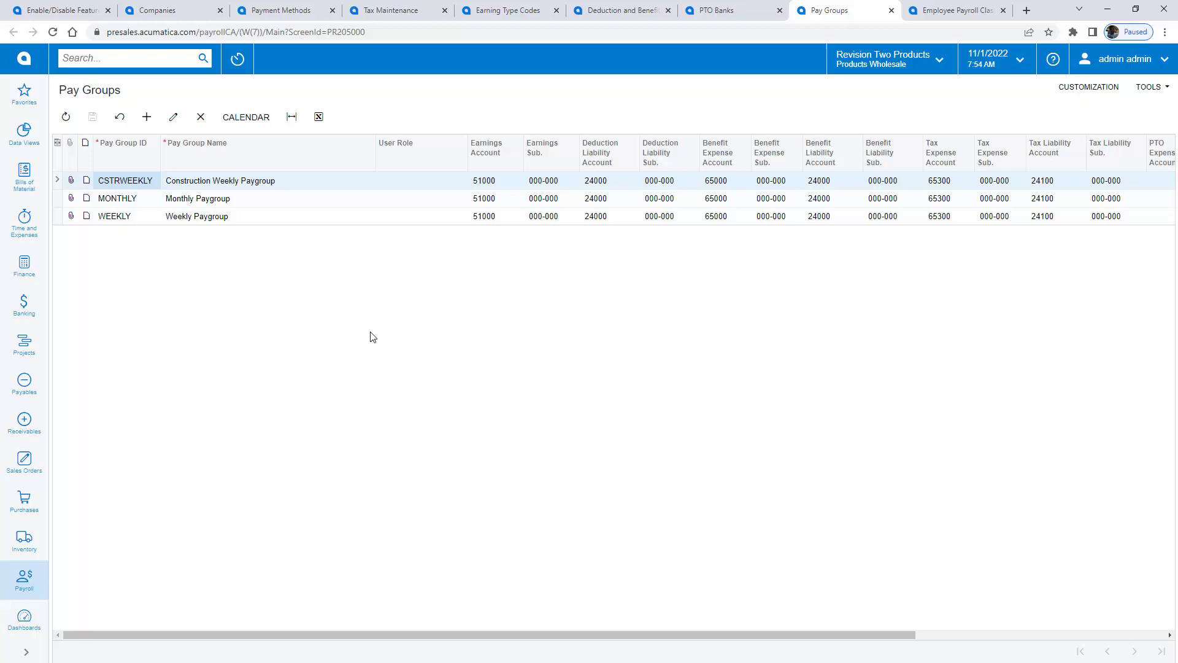
click(956, 13)
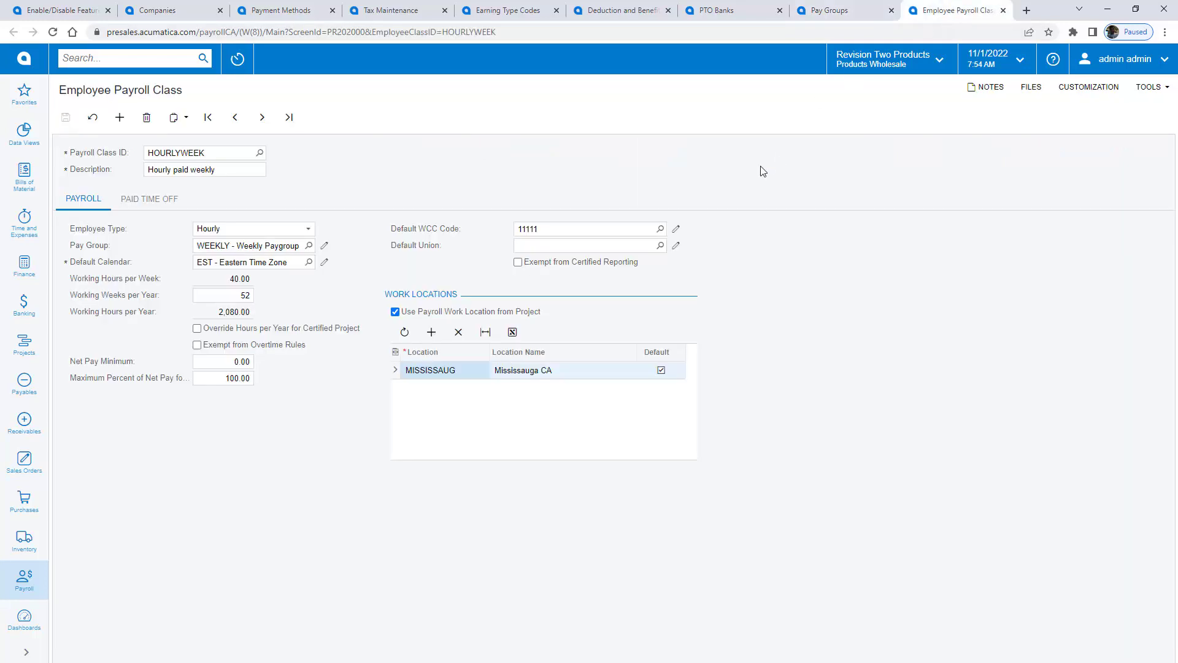
Step: Move to the SALARYMONT payroll class and review its paid time off banks and payroll settings
click(262, 118)
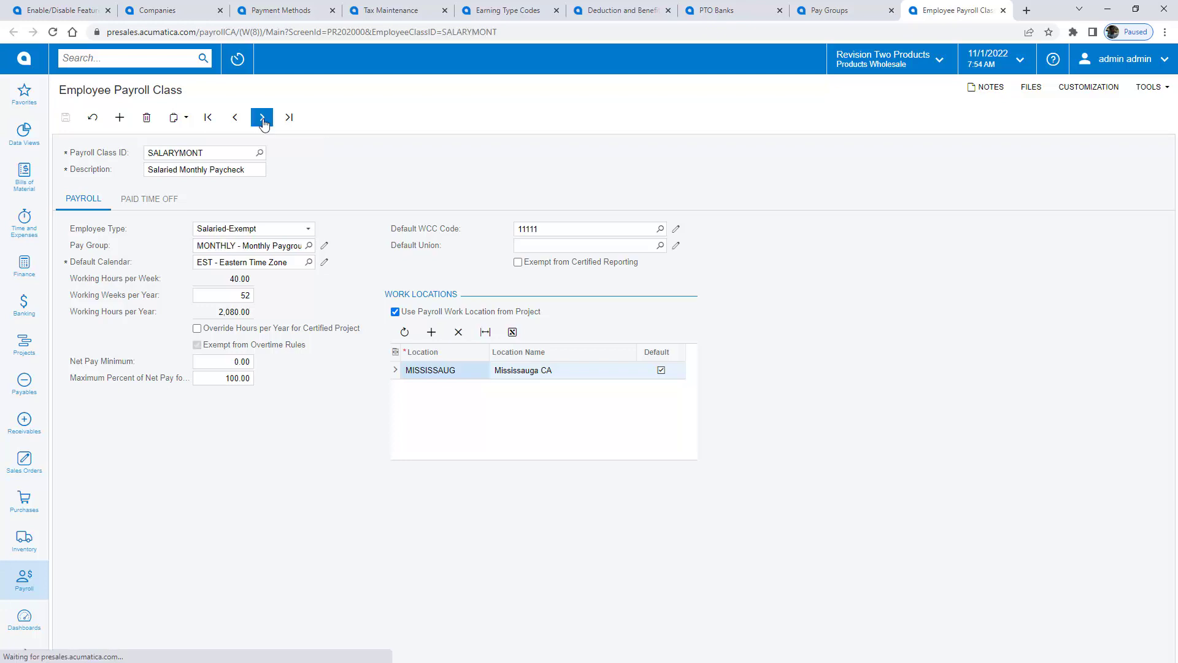
click(174, 197)
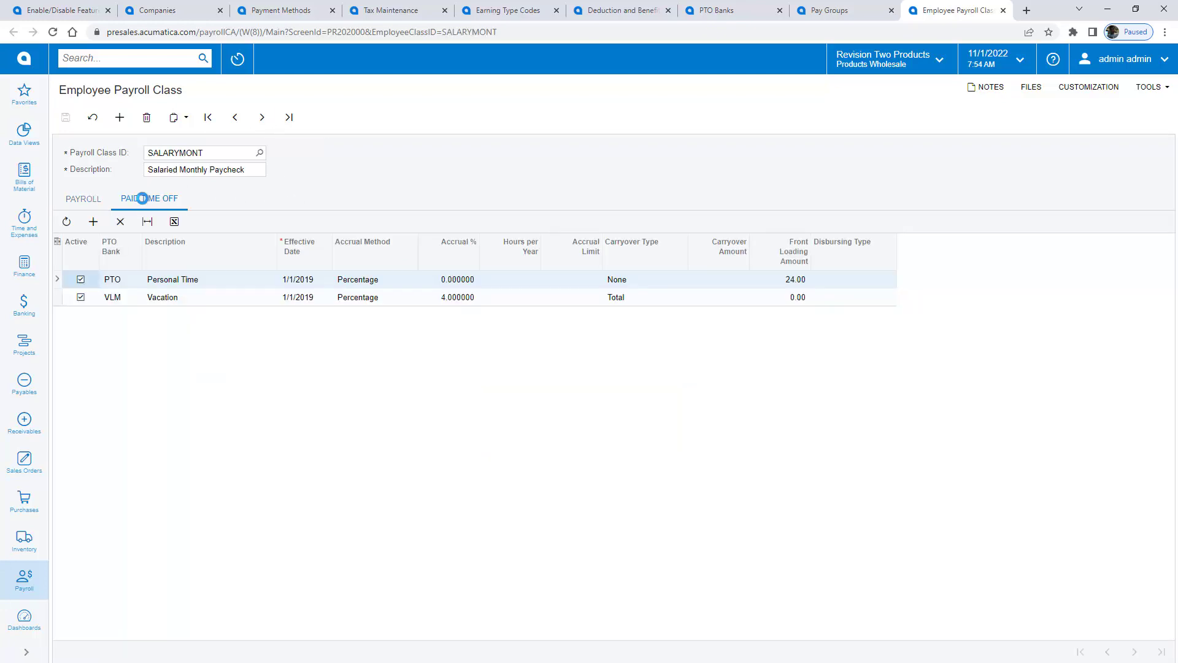
click(83, 198)
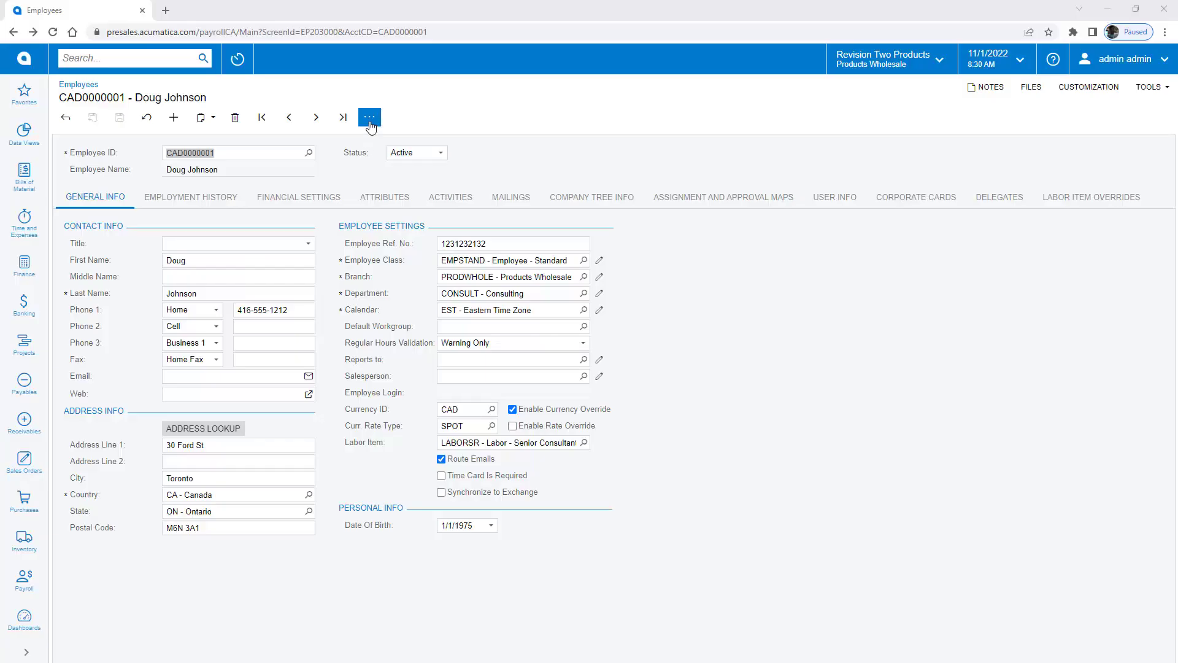
Step: Create the employee's payroll settings with class SALARYMONT and import their applicable taxes
click(369, 116)
click(416, 225)
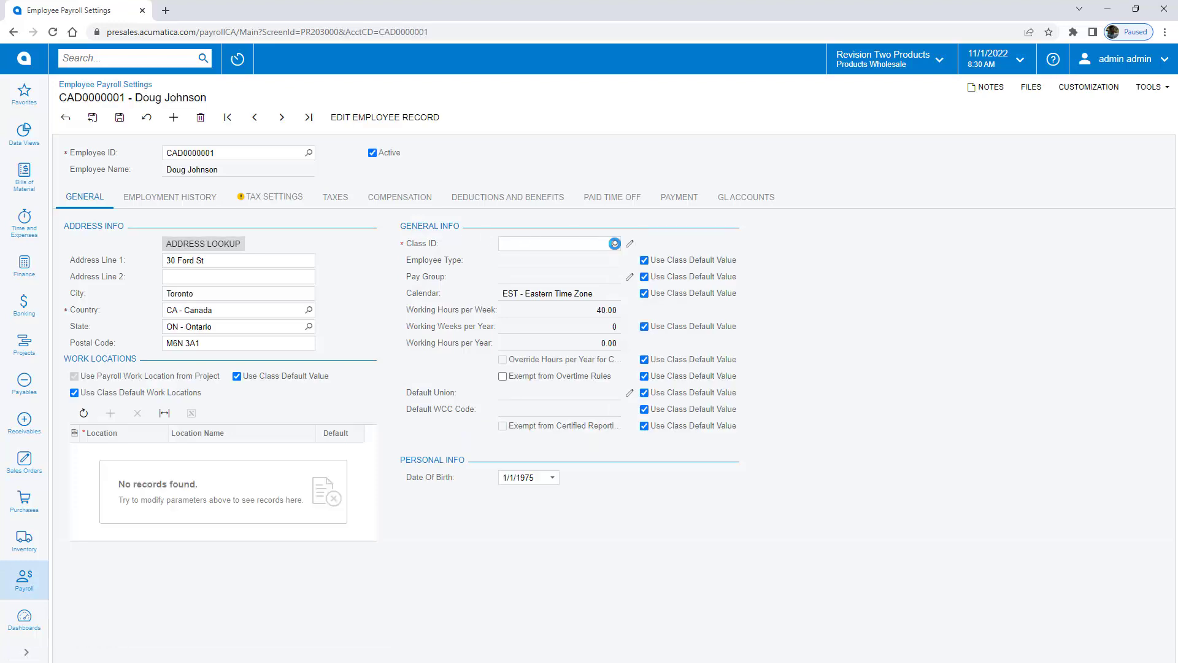
click(614, 243)
click(543, 348)
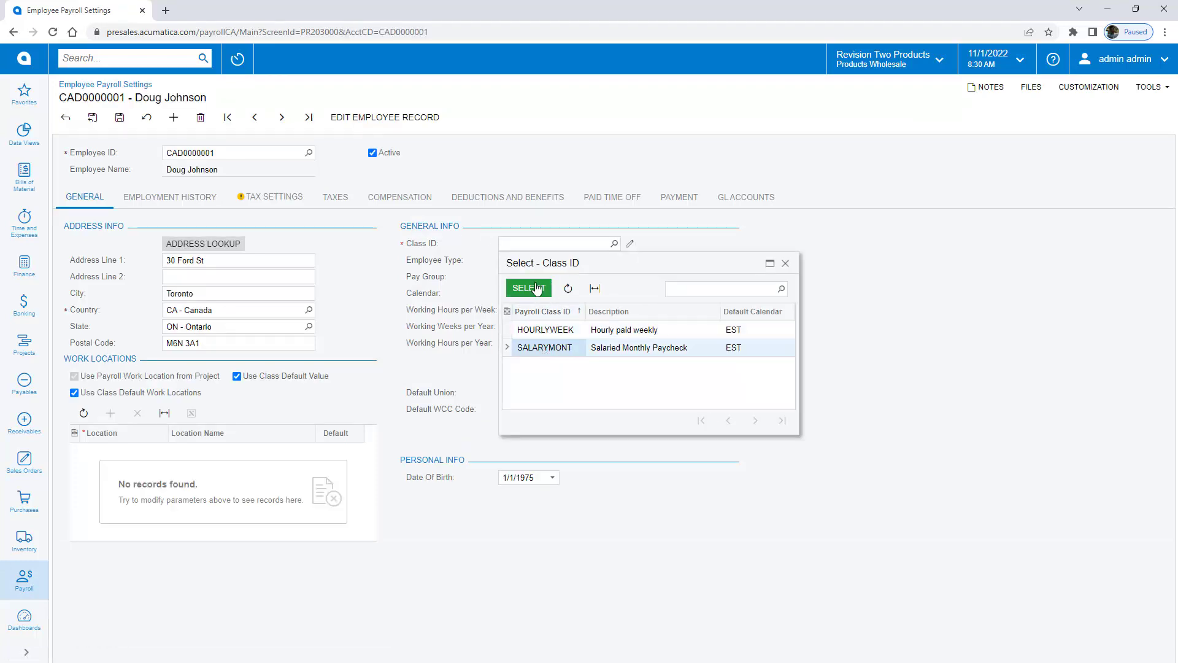
click(529, 287)
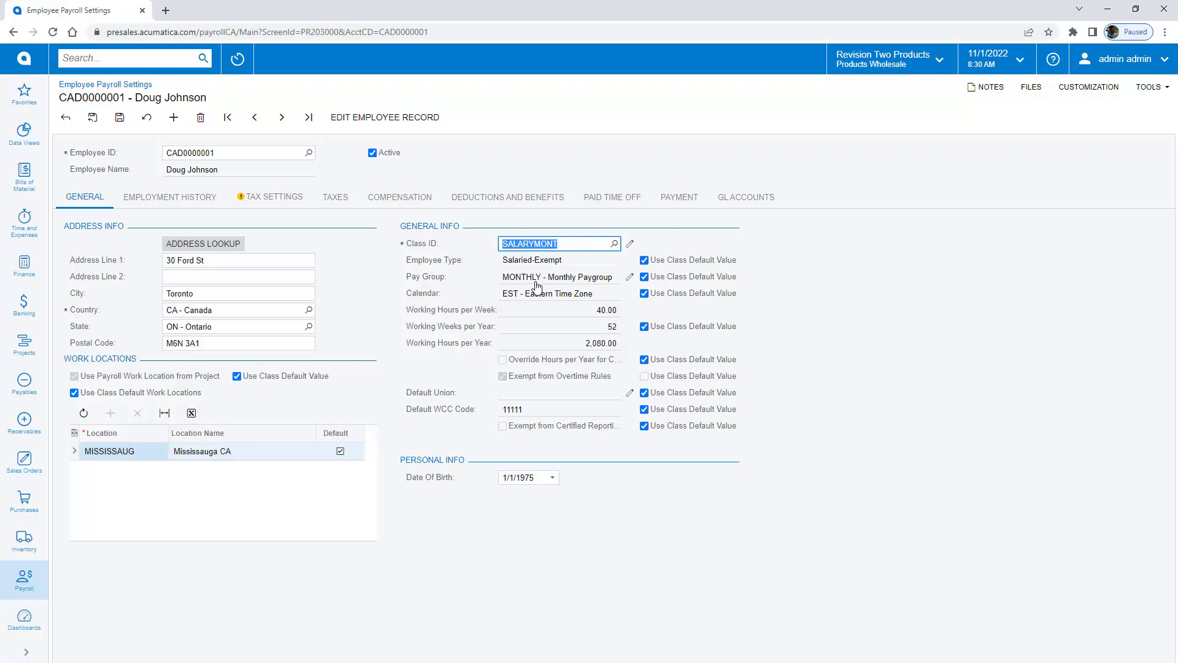
click(336, 198)
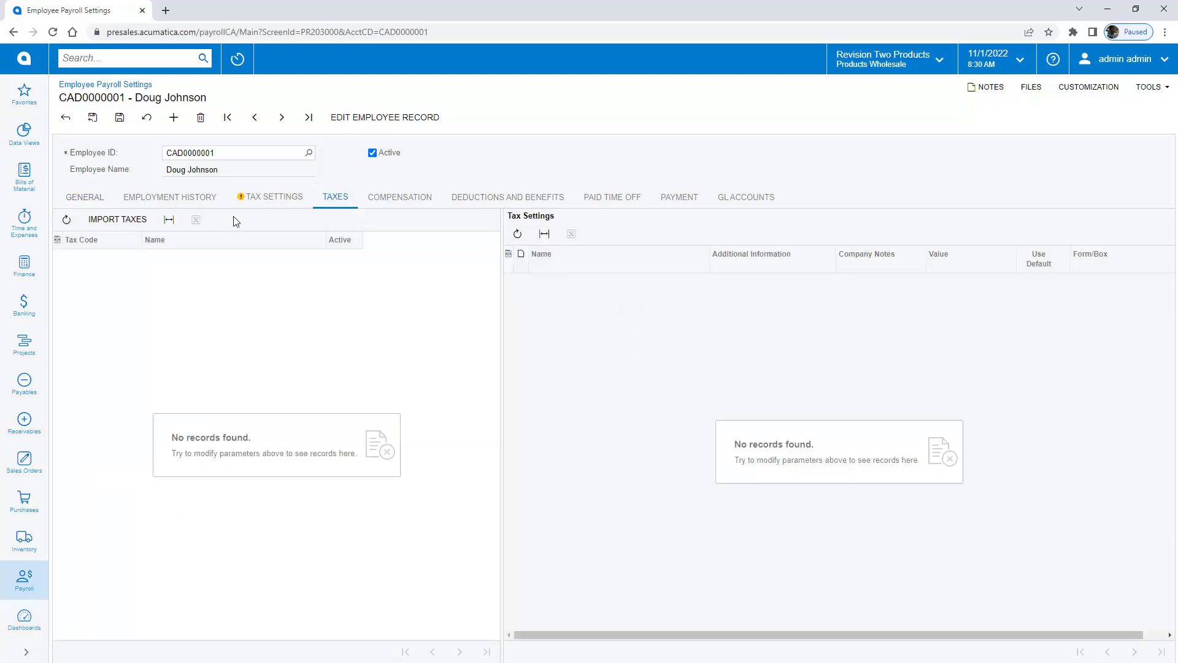
click(114, 221)
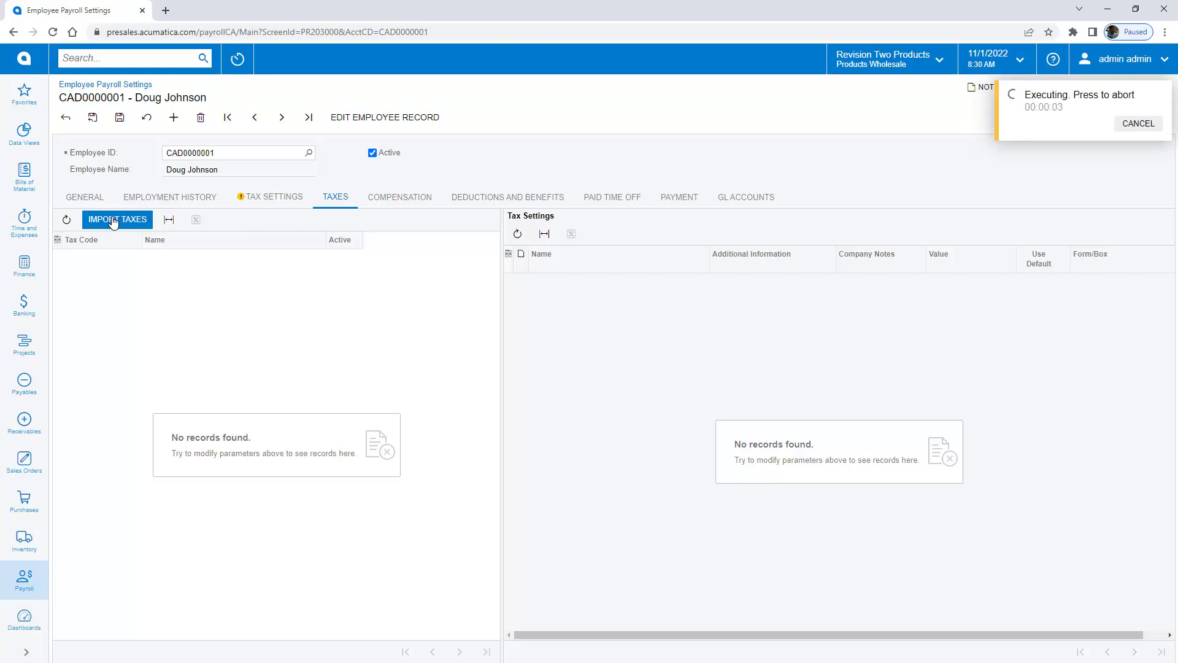
Step: Enter the employee's Social Insurance Number in the tax settings
click(265, 199)
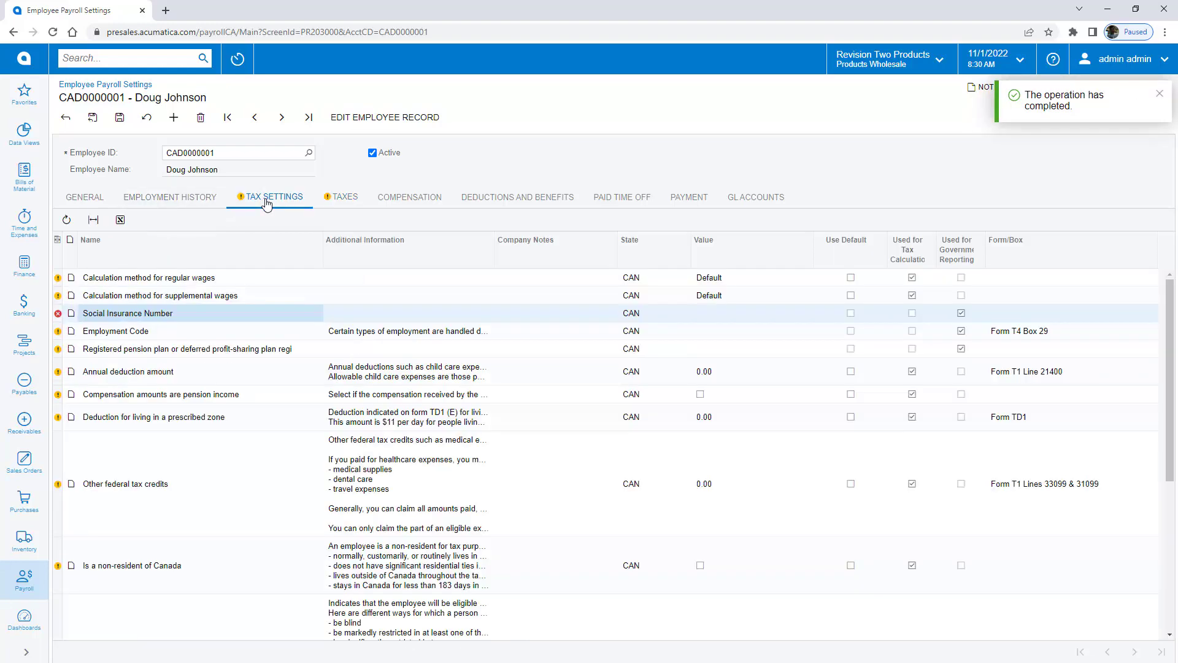
click(695, 313)
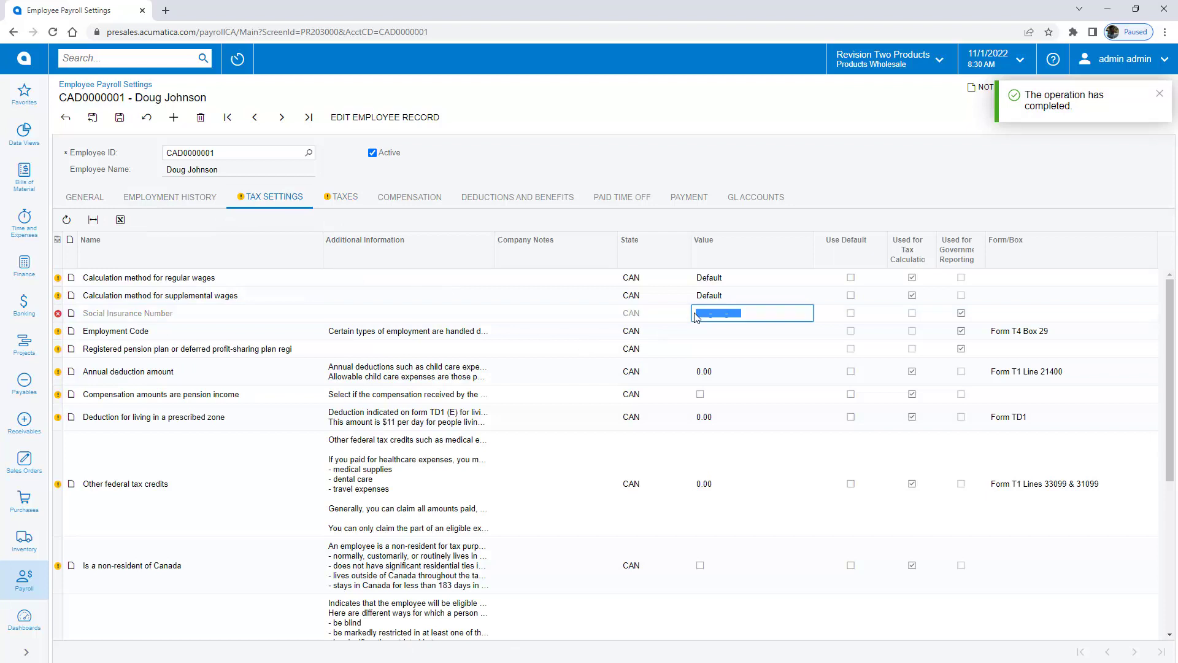
key(Tab)
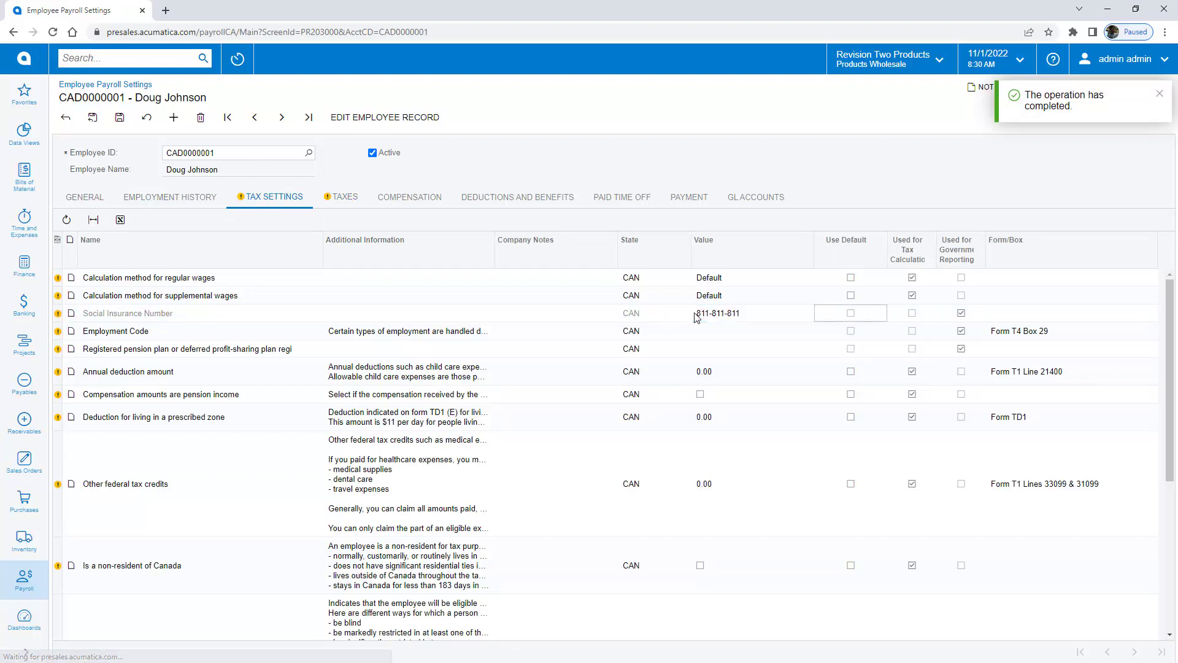
Step: Add RG Regular Hours compensation of 100,000.00 per Year starting 1/1/2022
click(409, 197)
click(93, 219)
text(rg)
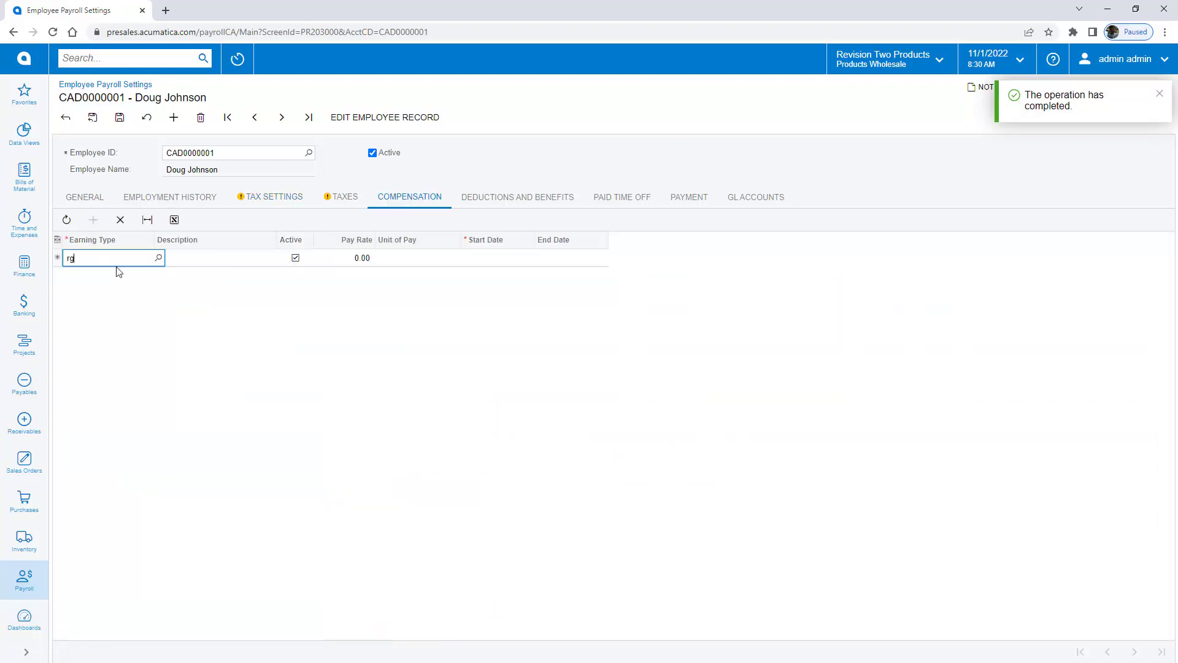
key(Tab)
key(Tab)
text(100000)
key(Tab)
key(alt+Down)
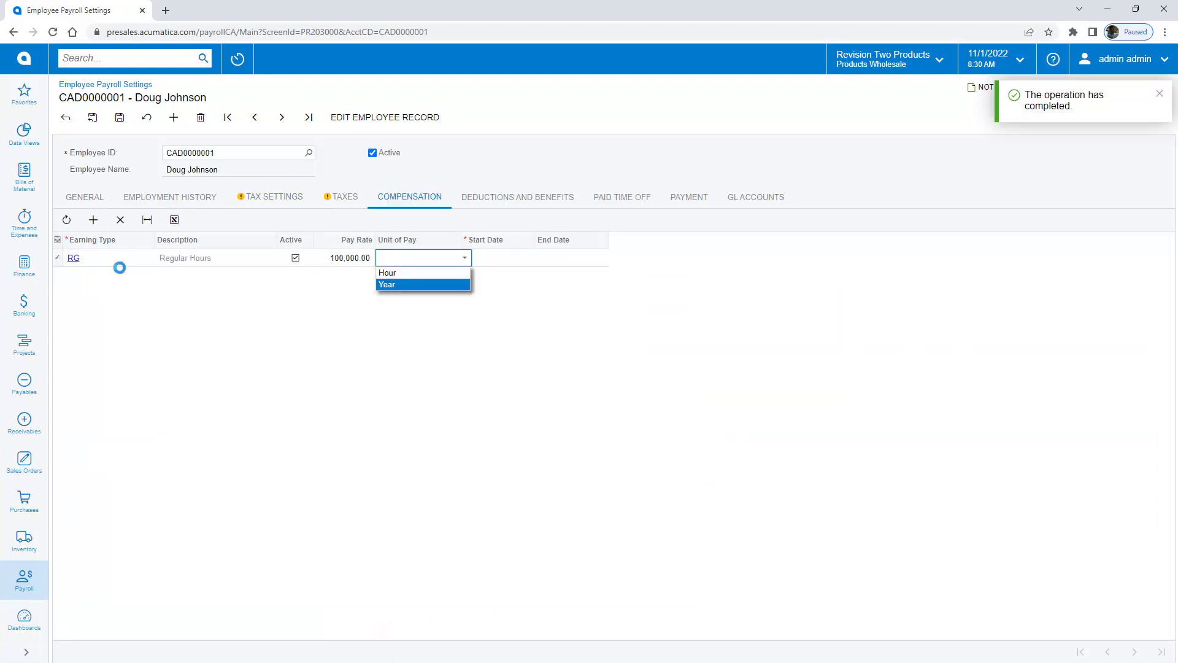
key(Tab)
text(1/1/2022)
key(Tab)
Step: Add the INSHEALTH Health Insurance deduction starting 1/1/2022
click(522, 196)
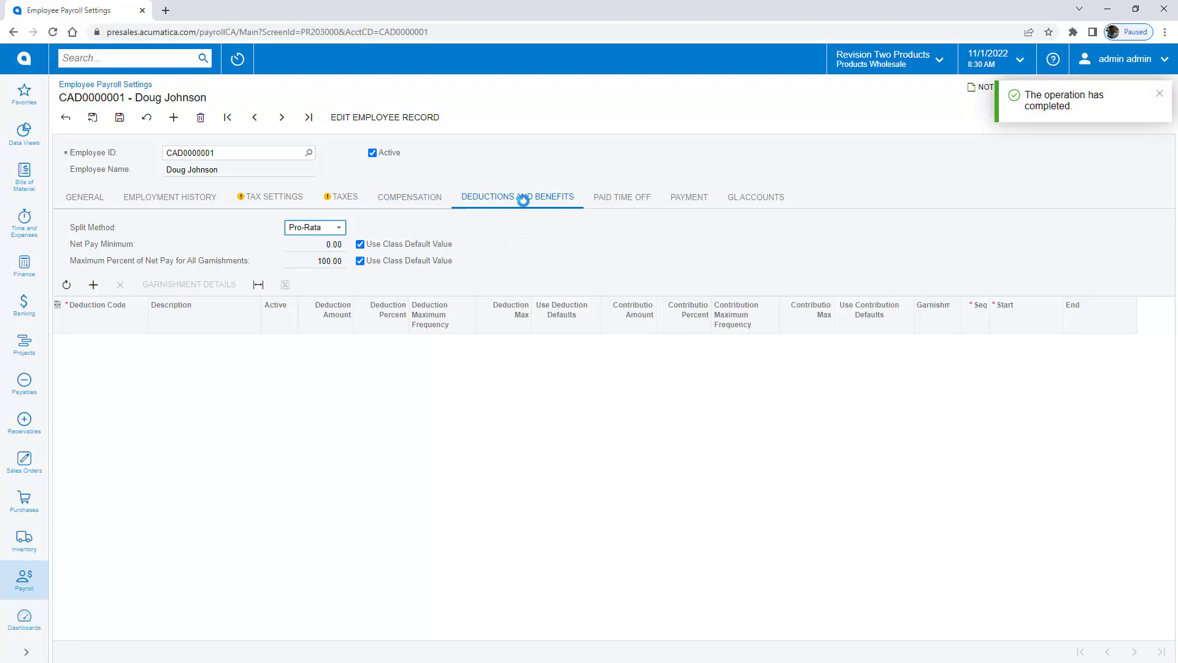
click(93, 284)
click(152, 342)
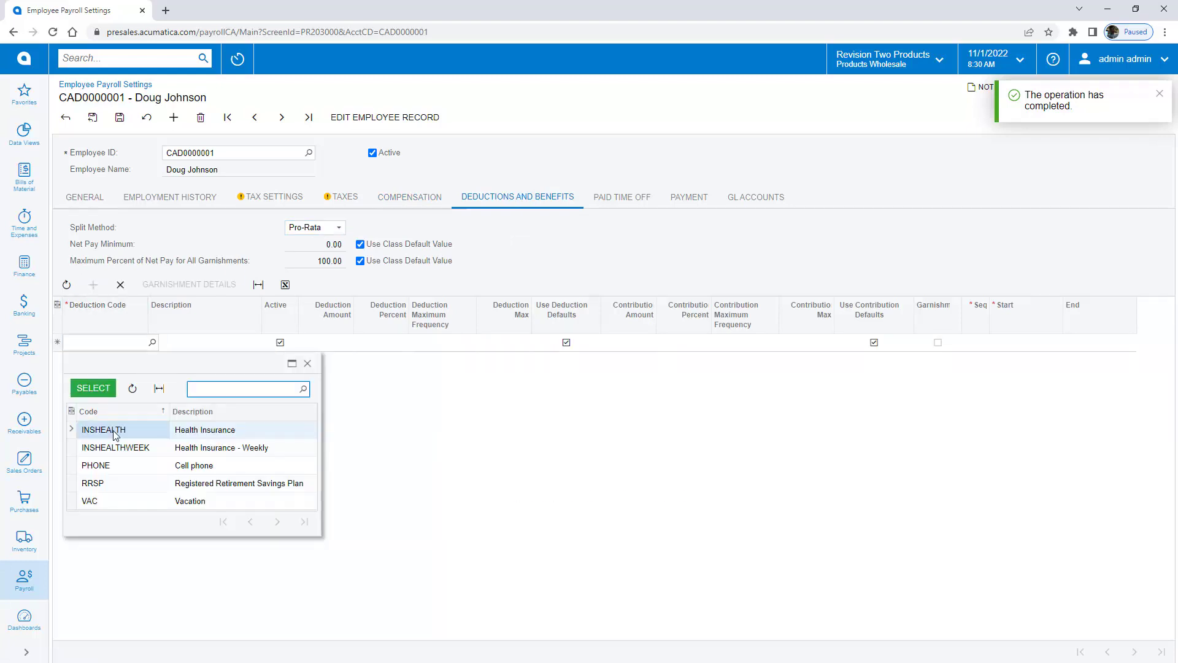
double_click(114, 434)
click(980, 342)
key(Tab)
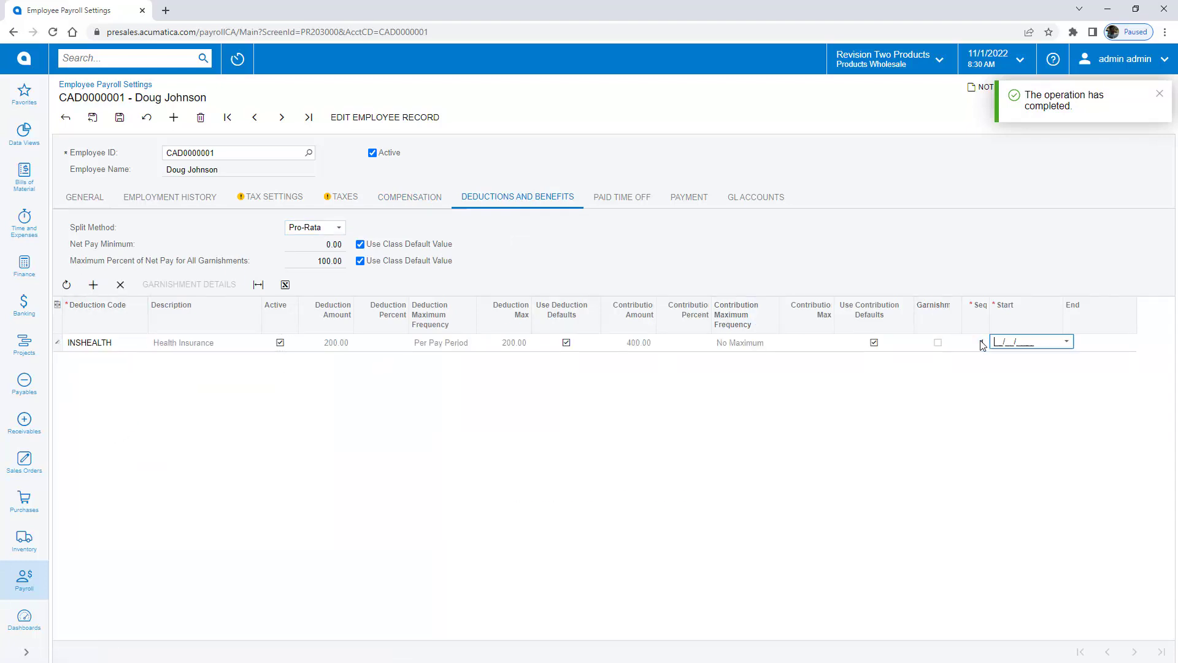
Step: Add a second deduction row for RRSP starting 1/1/2022
key(Insert)
text(RRSP)
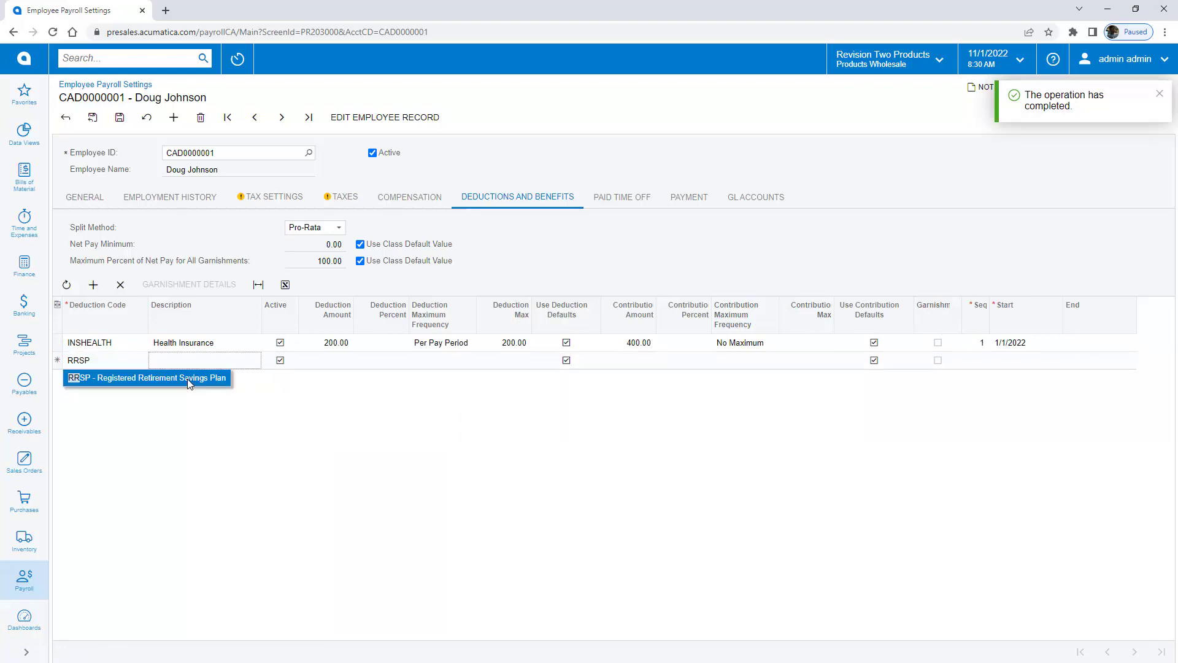
click(187, 378)
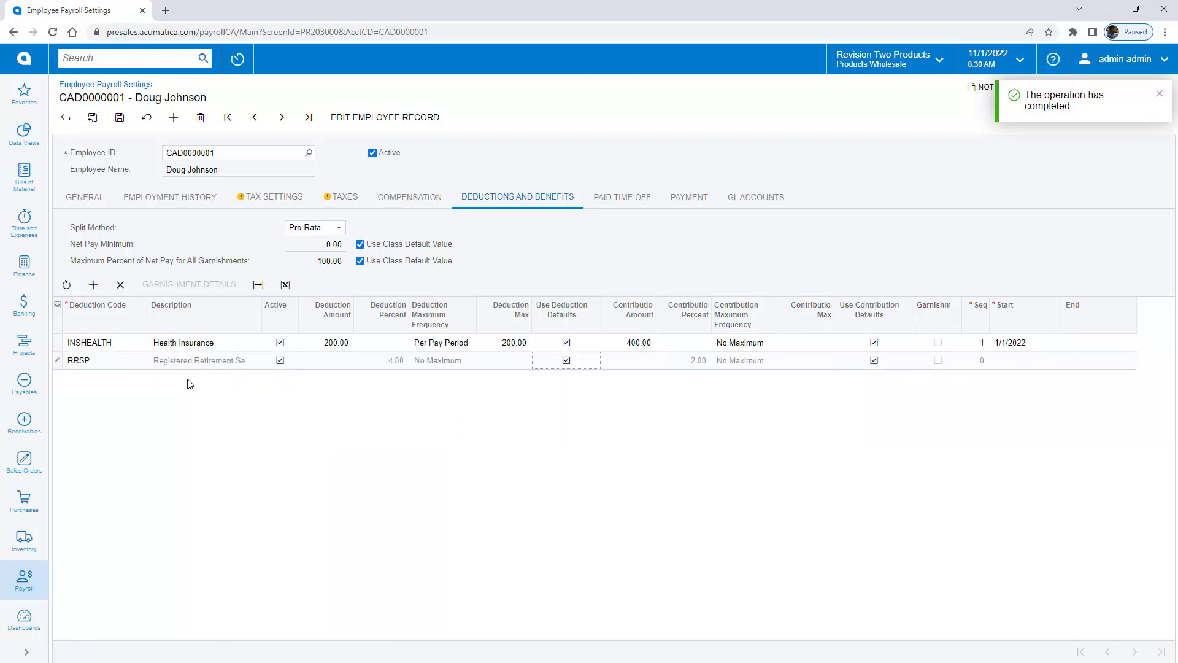
text(01012)
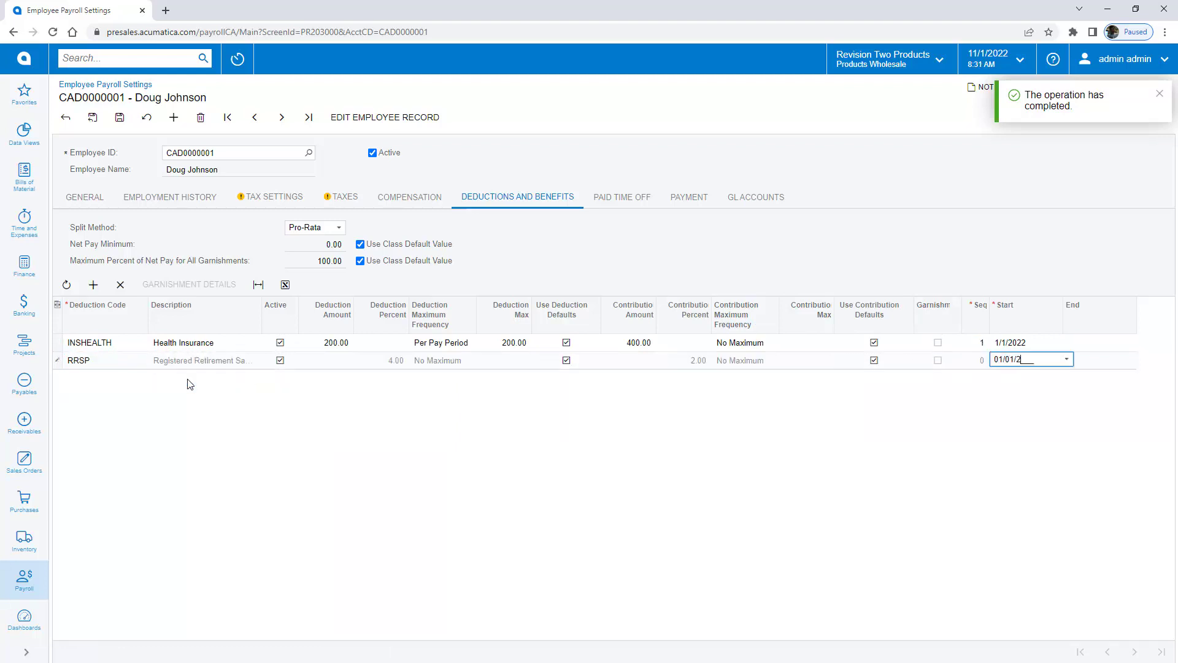
key(Tab)
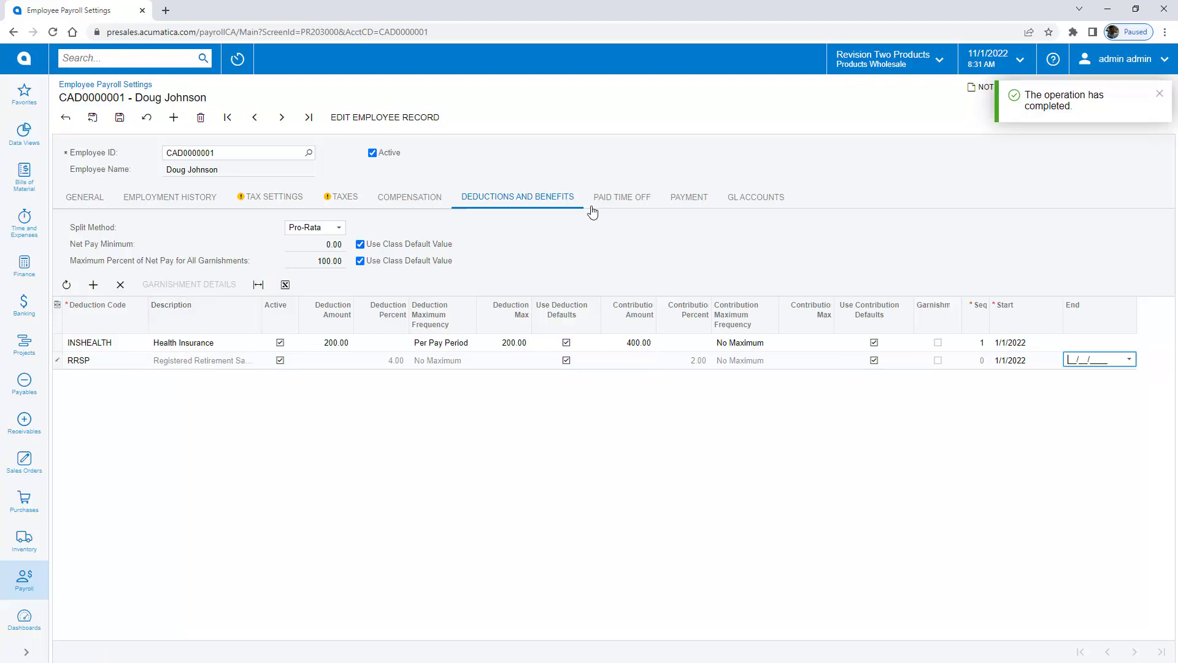
Step: Set the Vacation bank to accrue 120 total hours per year with a 40-hour limit
click(606, 198)
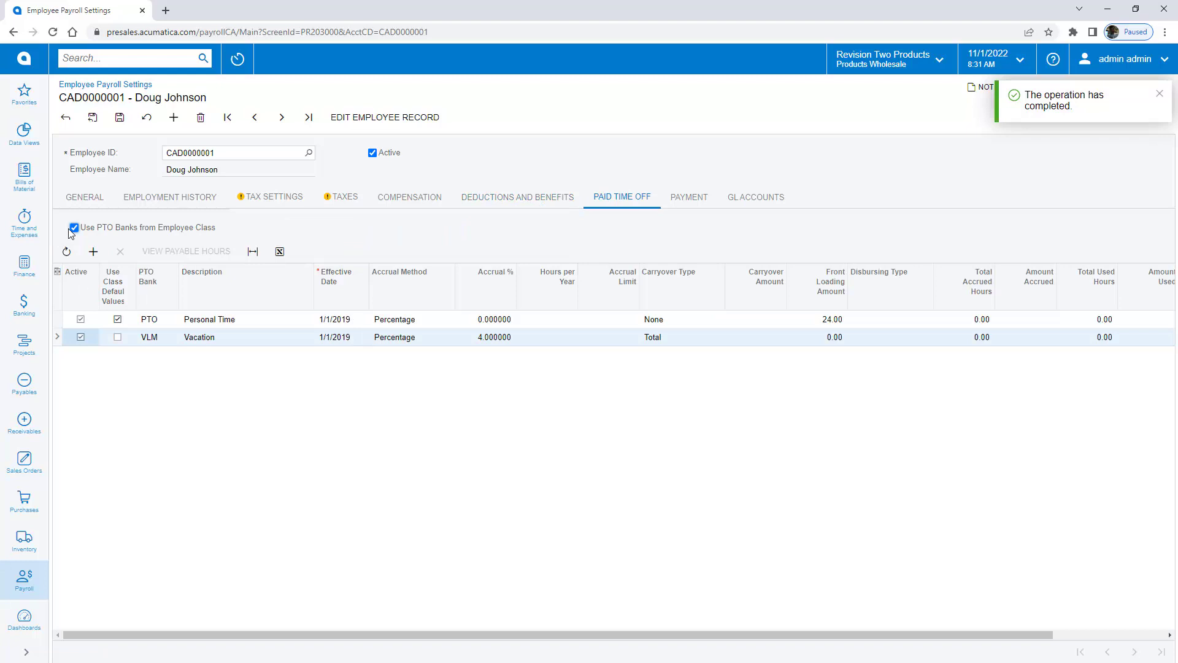
click(396, 337)
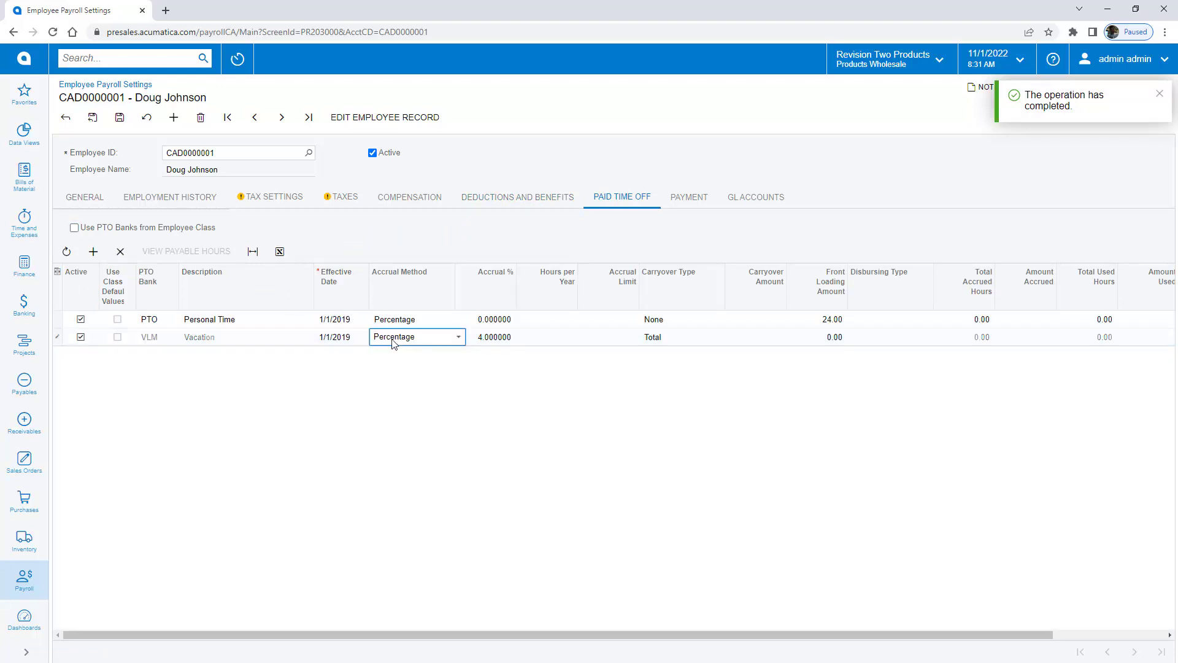
click(394, 339)
click(395, 364)
key(Tab)
text(120)
key(Tab)
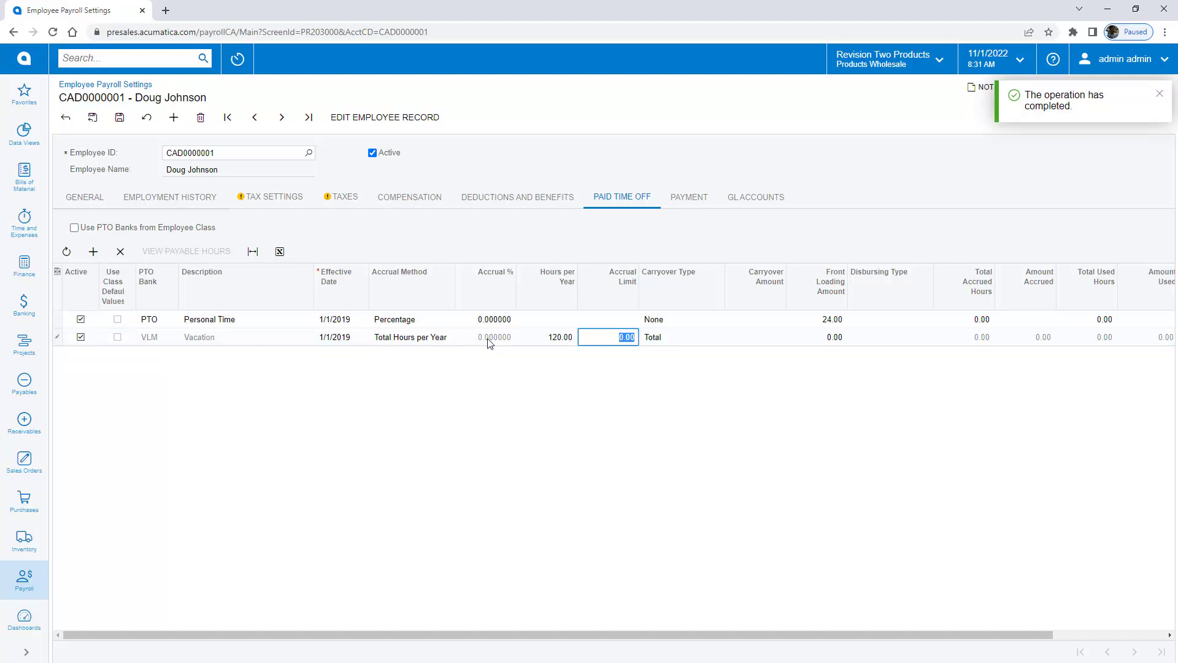
text(40)
key(Tab)
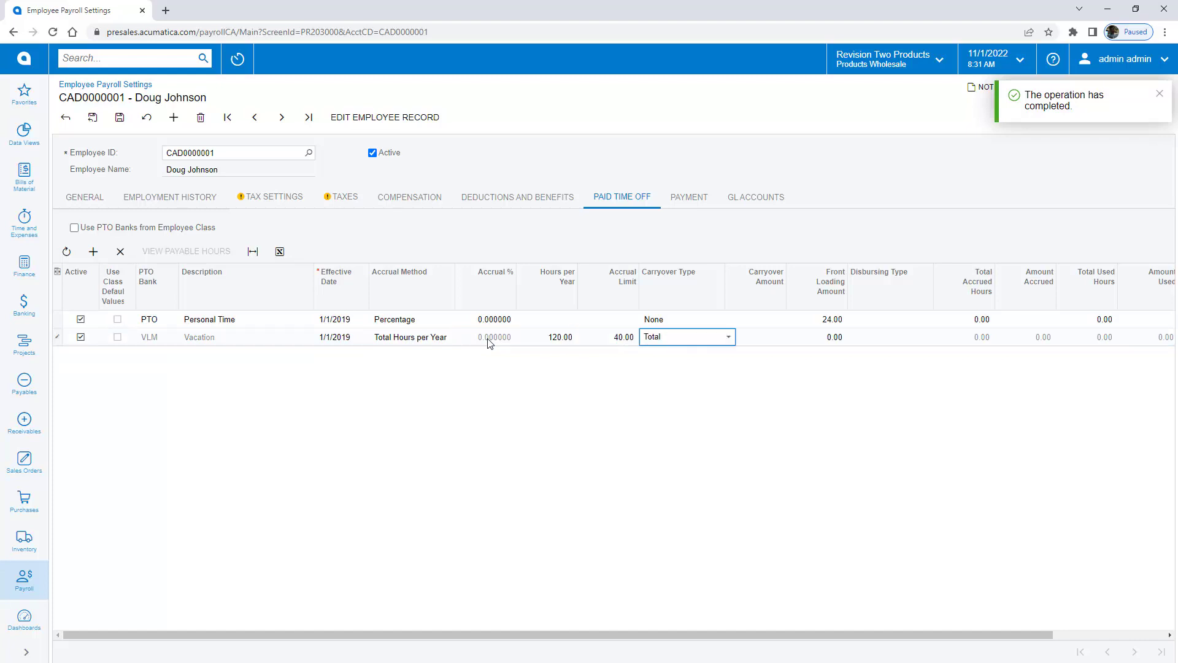
Step: Set the payment method to EFT for payroll with cash account 10200
click(692, 199)
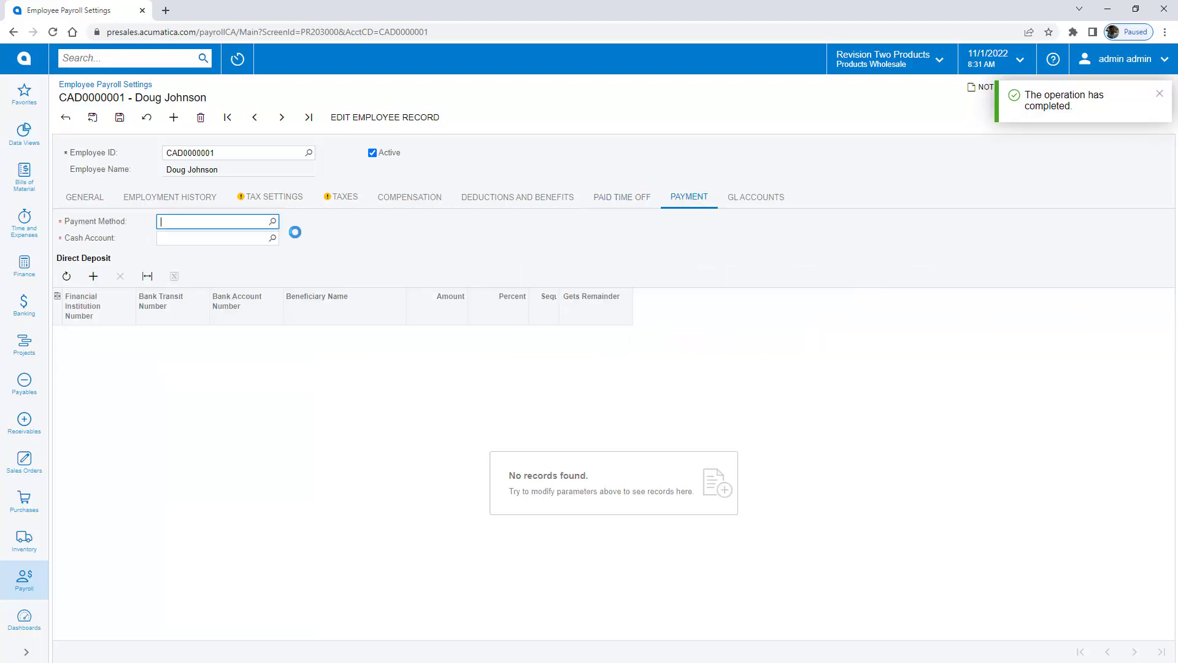
click(273, 221)
double_click(184, 355)
click(272, 238)
double_click(186, 330)
Step: Add a 100% direct deposit row with bank, transit, account numbers and beneficiary name
click(94, 276)
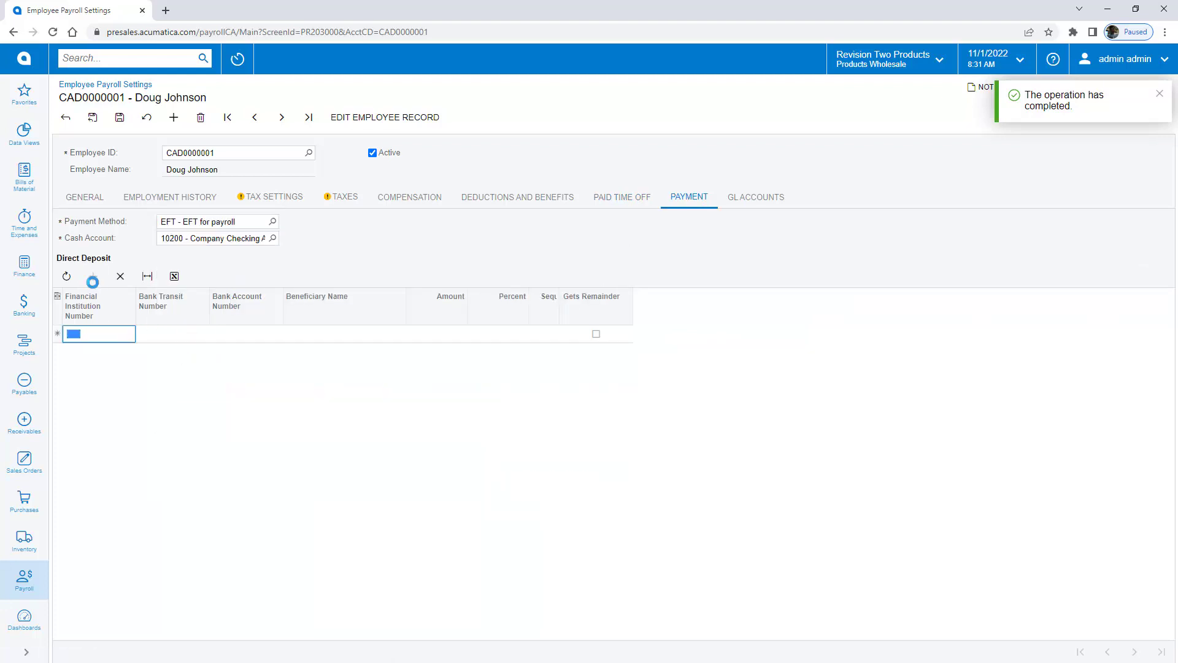
text(111)
key(Tab)
text(12312)
key(Tab)
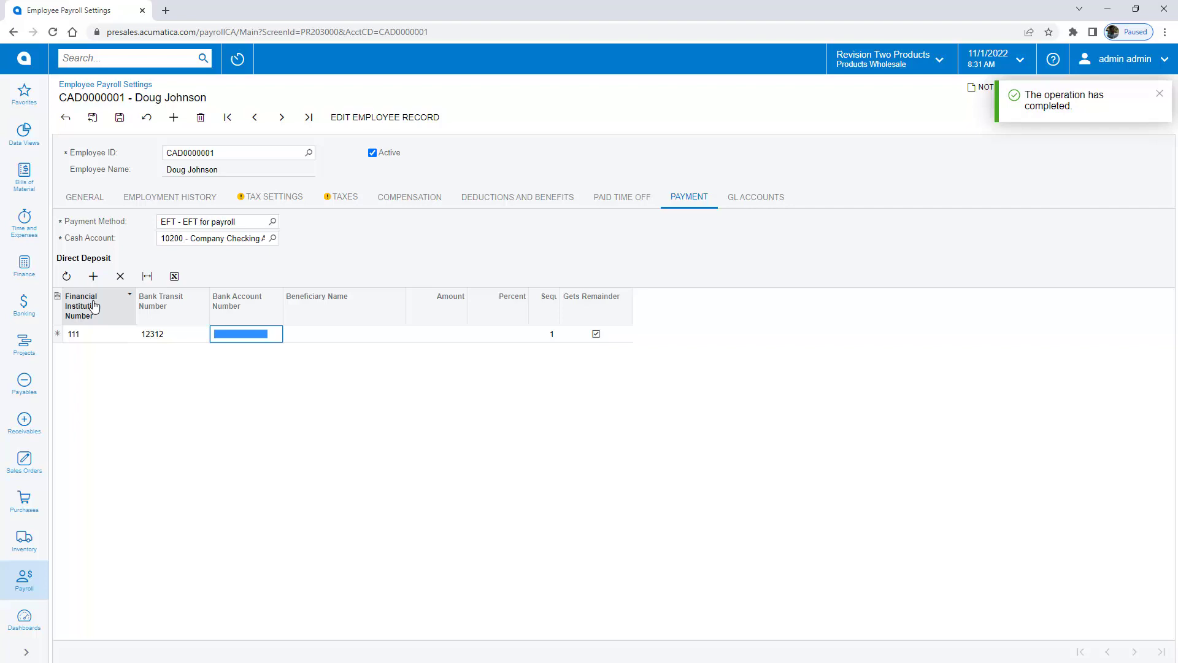
text(123123123)
key(Tab)
key(Tab)
key(Tab)
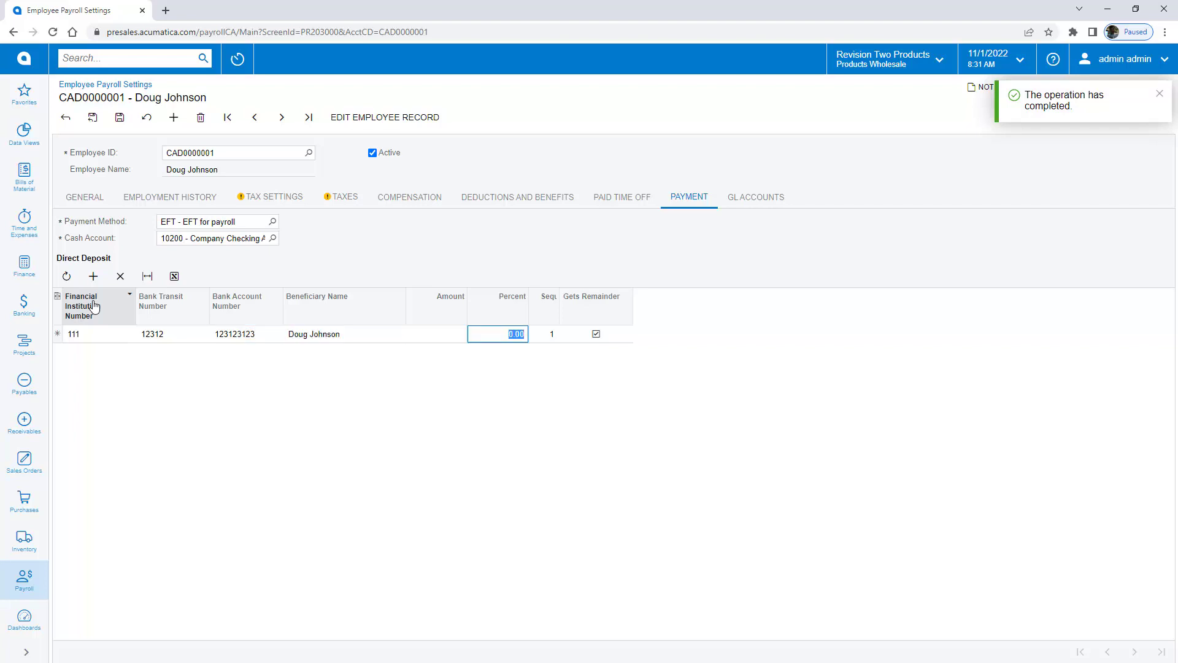
text(100)
key(Tab)
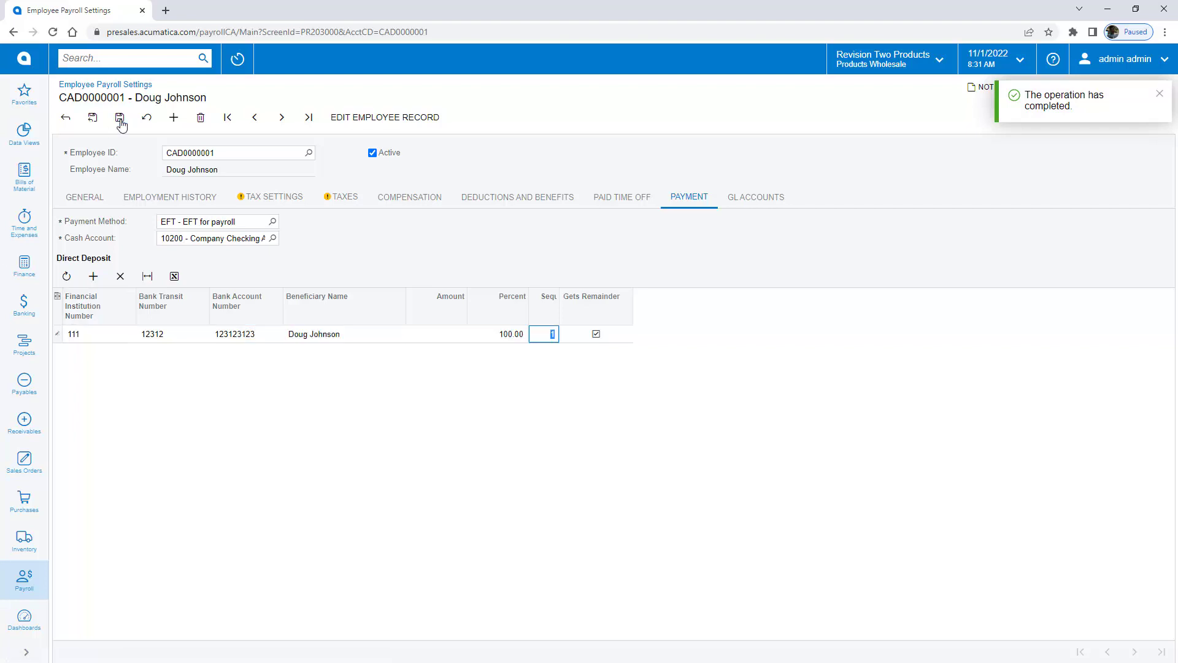
click(282, 118)
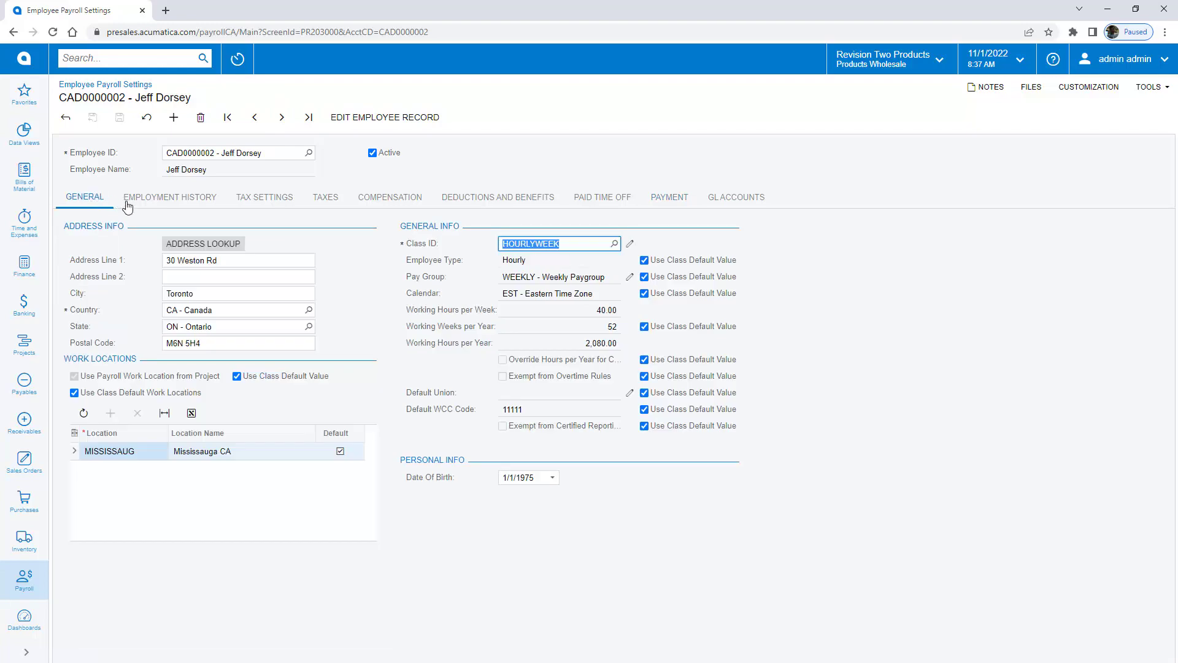
Step: Review the next employee's tax settings, tax codes and compensation
click(244, 197)
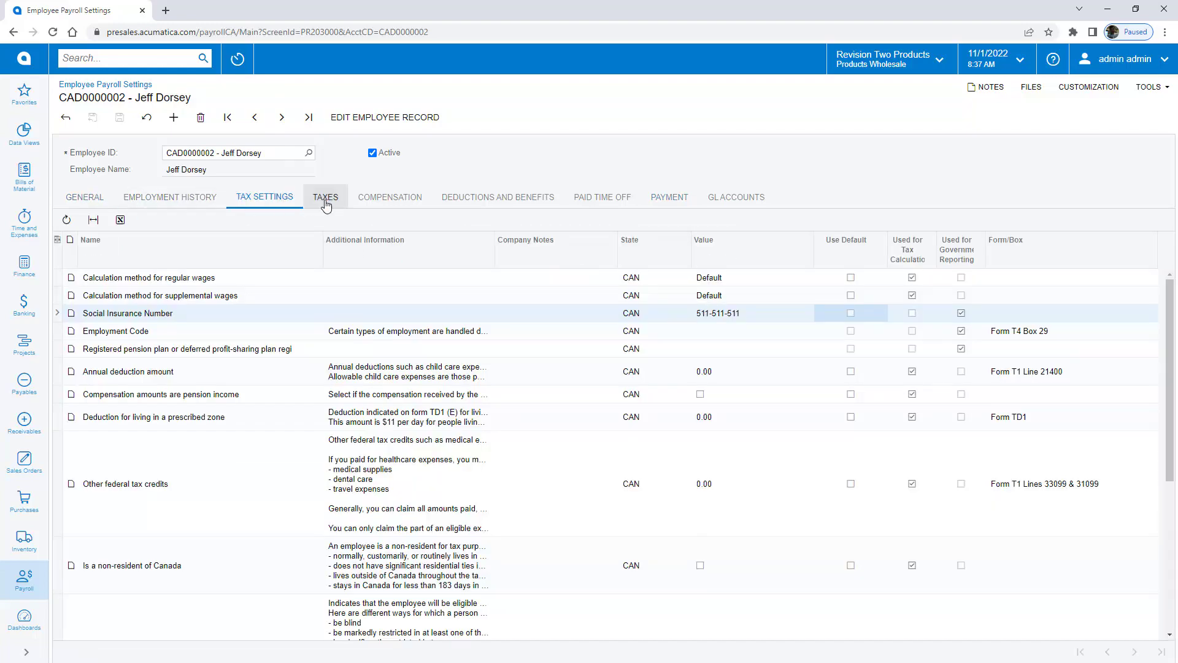
click(325, 198)
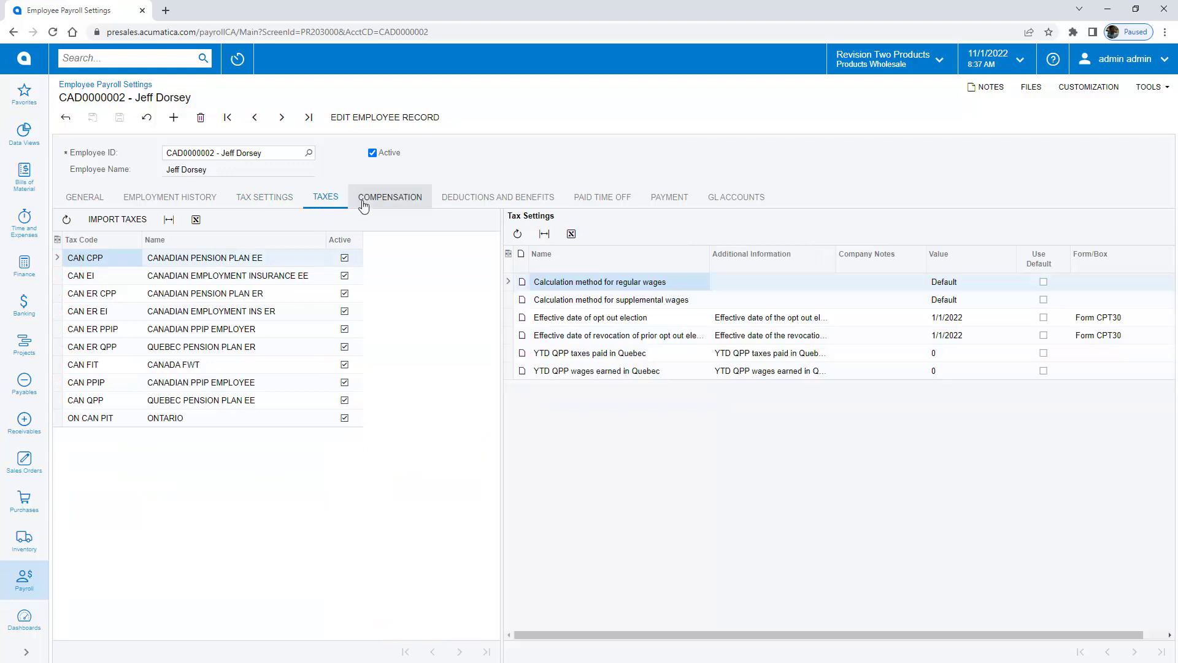
click(395, 199)
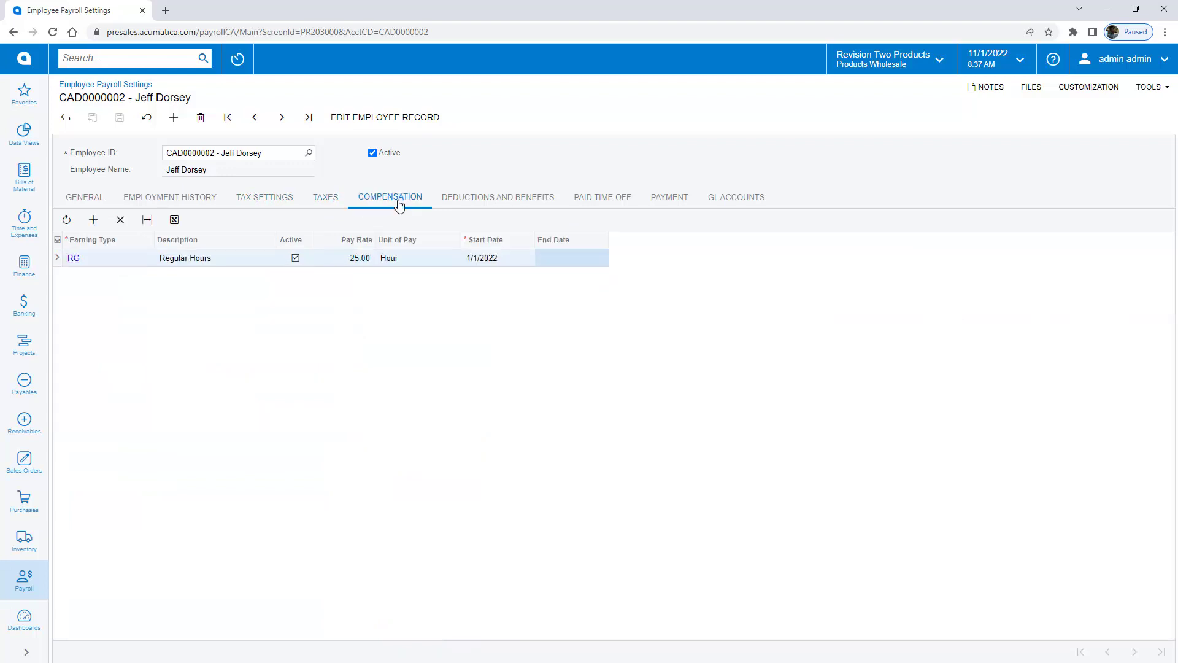
Step: Open Employee Time Cards in a new tab and view the employee's time card
click(111, 58)
text(time card)
right_click(145, 178)
click(153, 197)
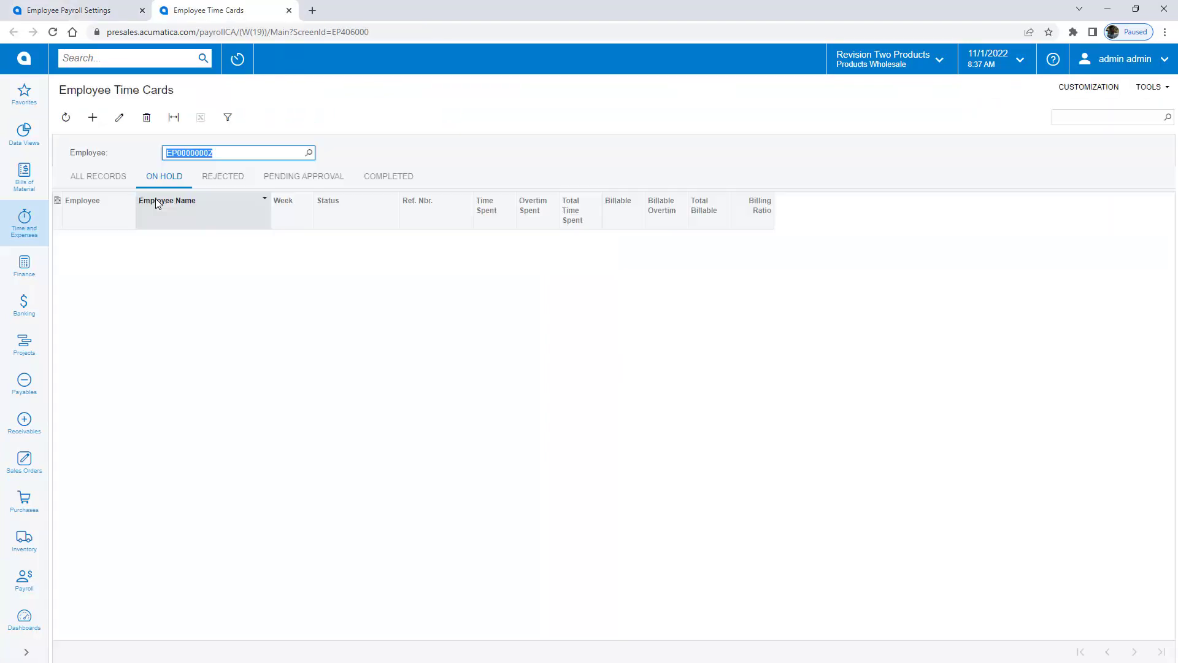
click(162, 241)
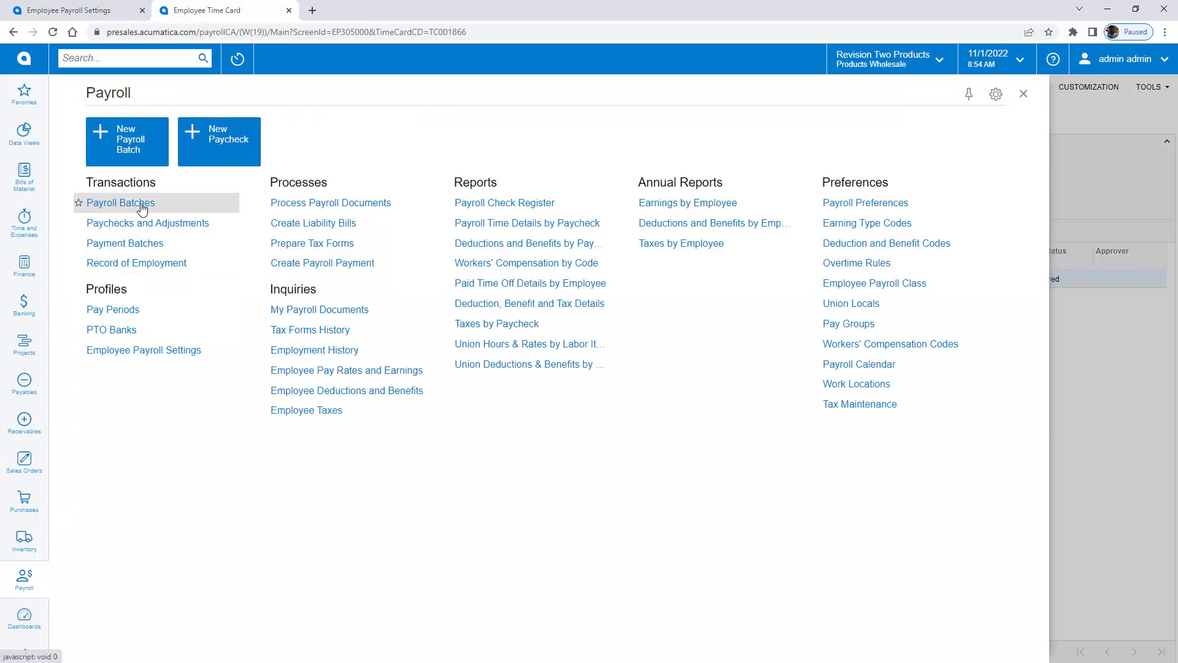
Step: Start a payroll batch for the MONTHLY pay group, pay period 10-2022
click(77, 200)
click(186, 219)
double_click(171, 324)
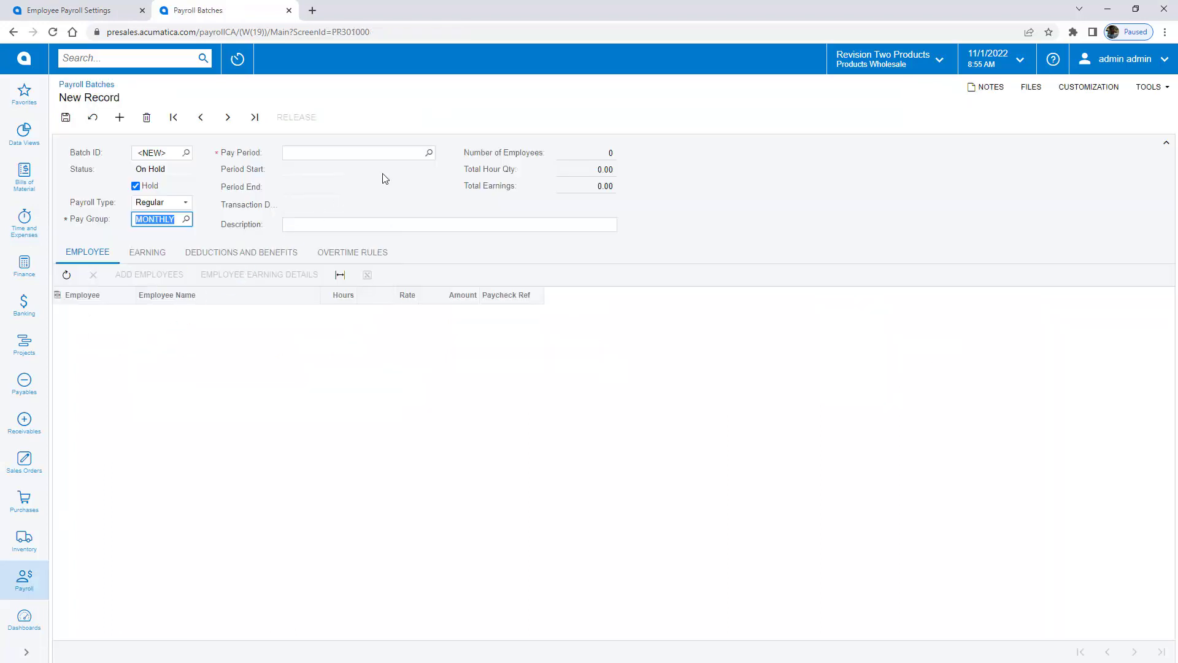
click(420, 153)
text(10-20)
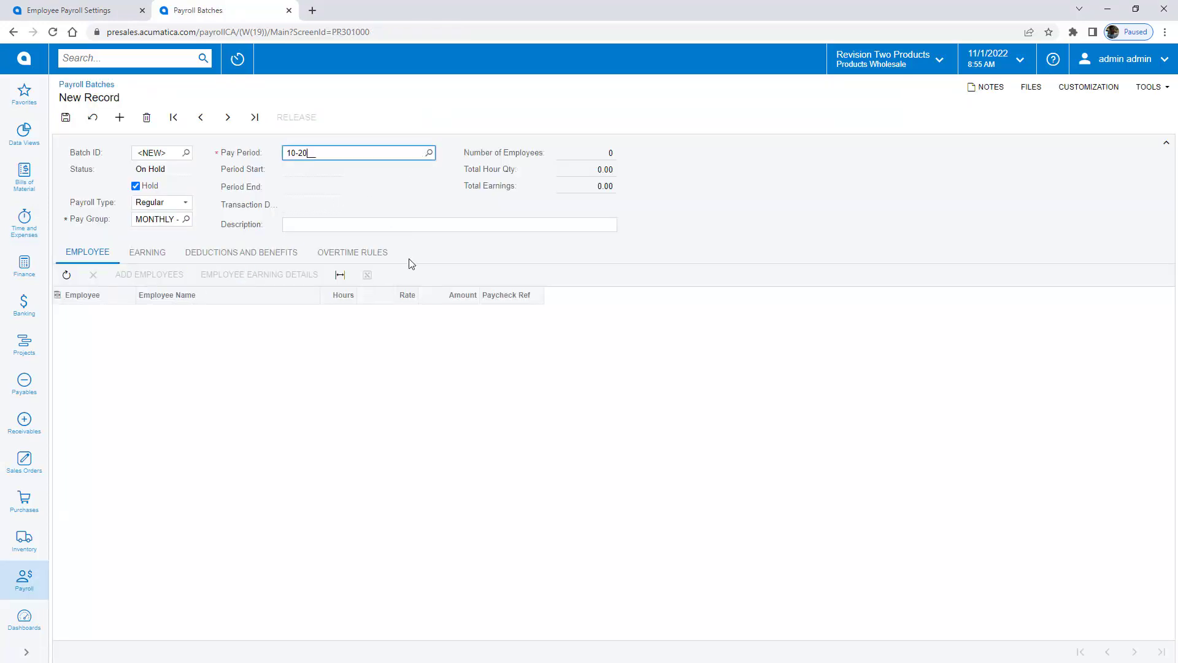
text(22)
key(Tab)
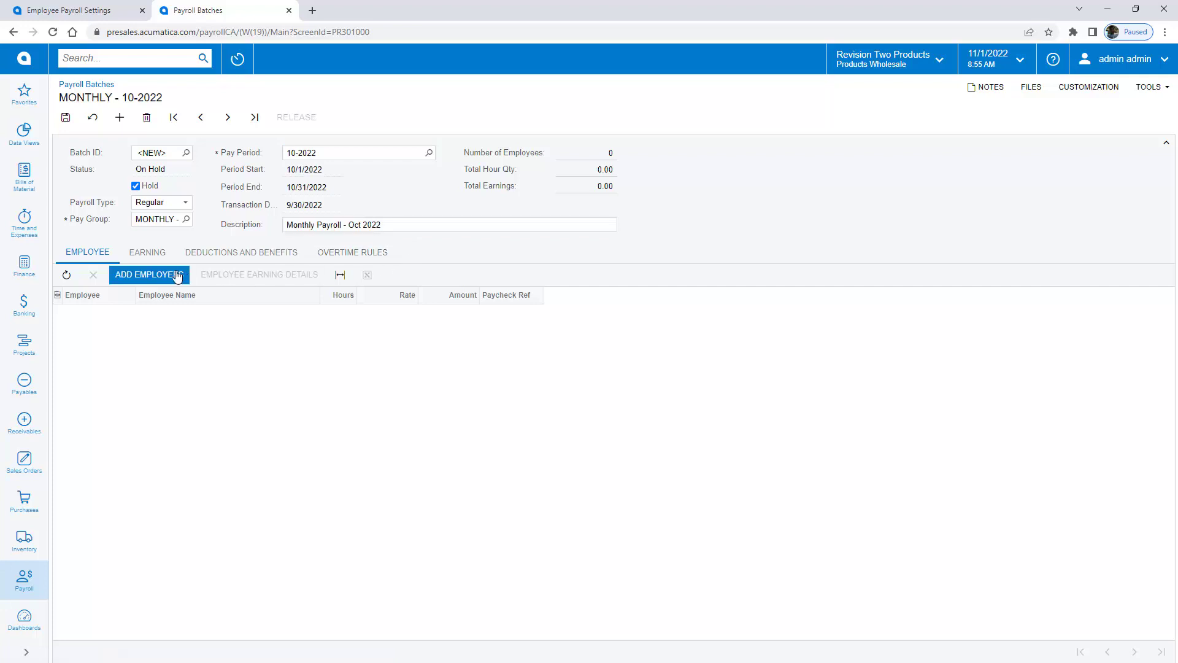
Step: Add only the first employee with Quick Pay, remove the hold and release the batch
click(174, 277)
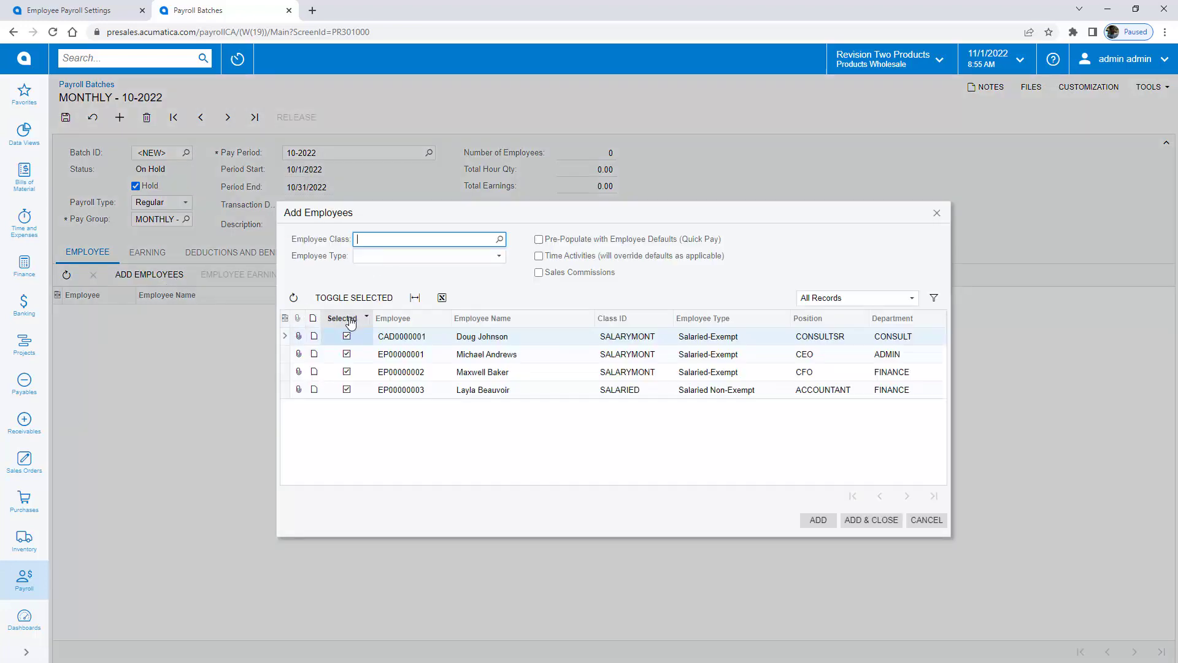
click(354, 297)
click(346, 335)
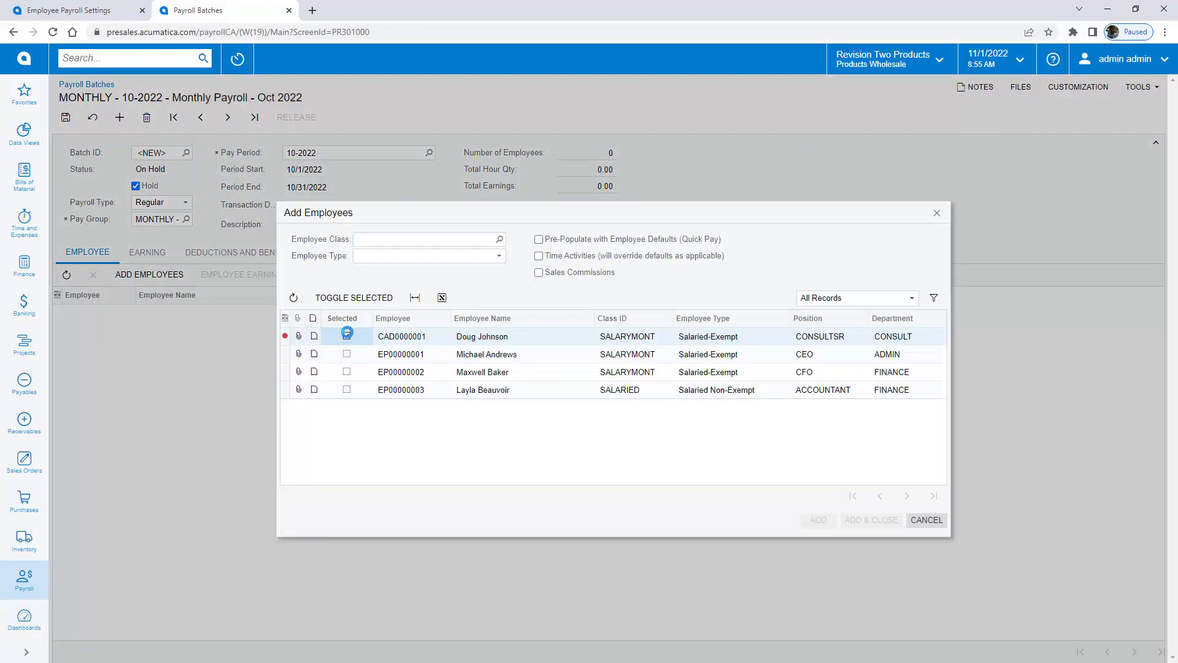
click(538, 240)
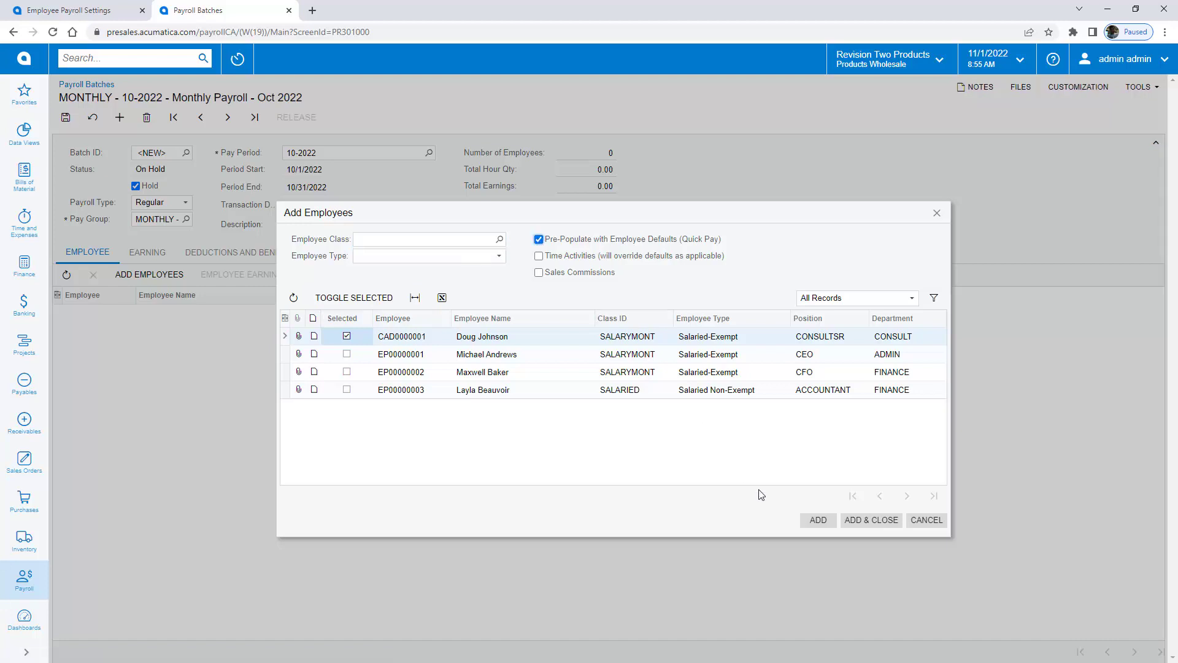
click(866, 520)
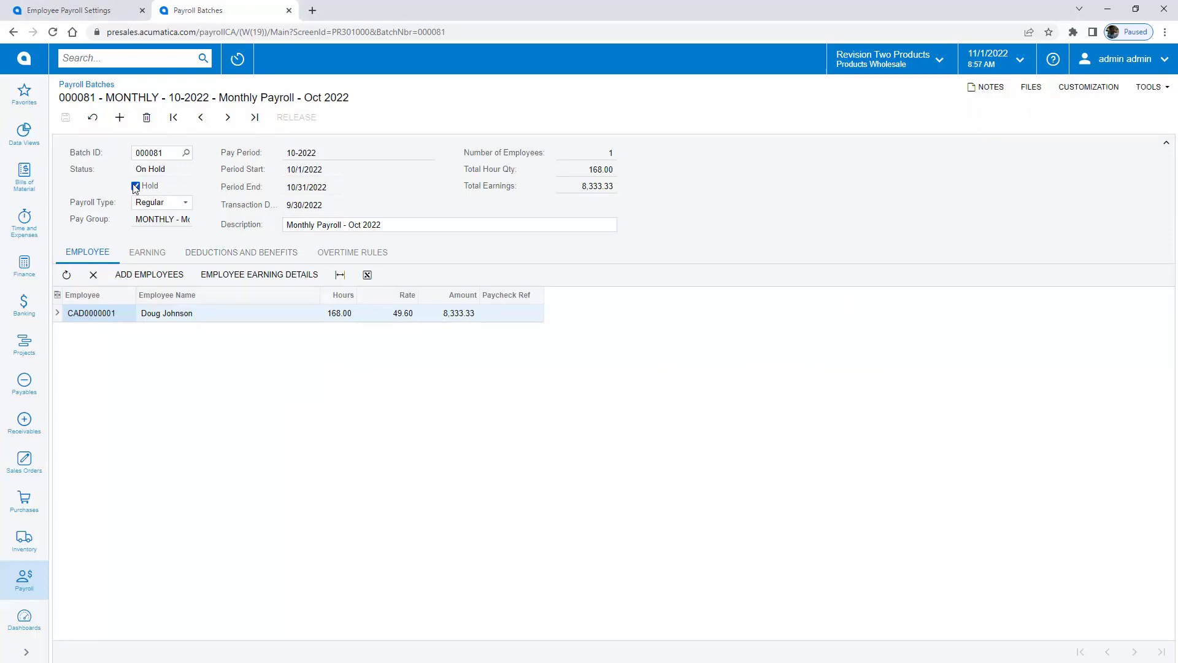
click(135, 186)
click(312, 120)
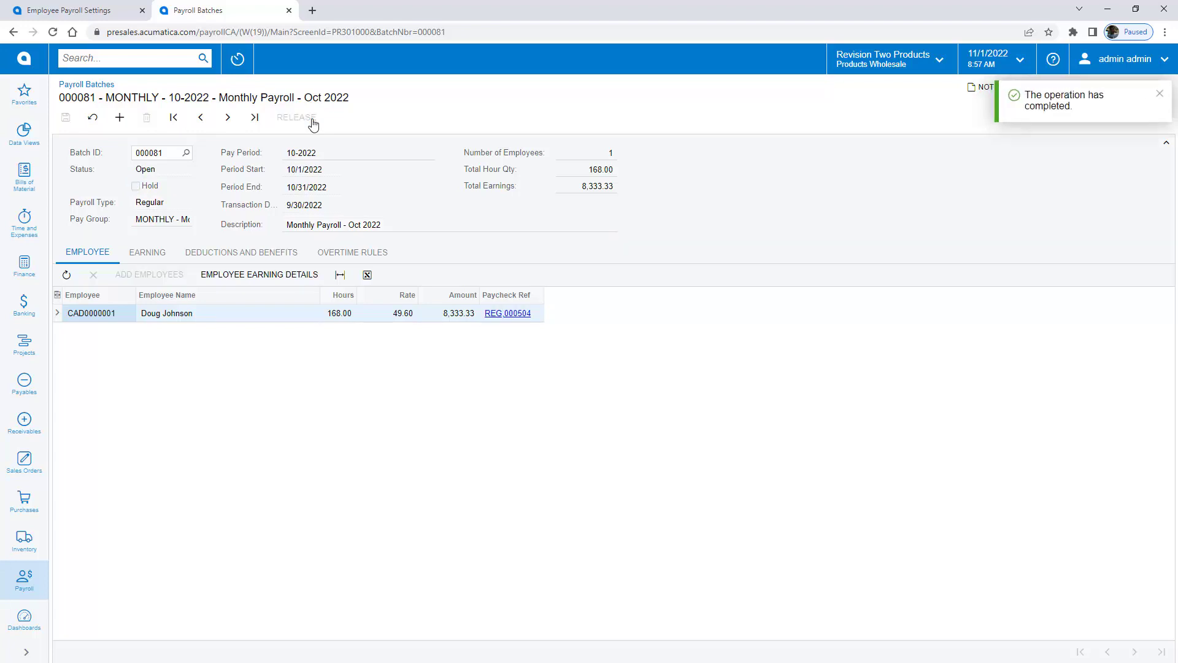
Step: Open paycheck 000504 and calculate it from its Summary tab
click(508, 314)
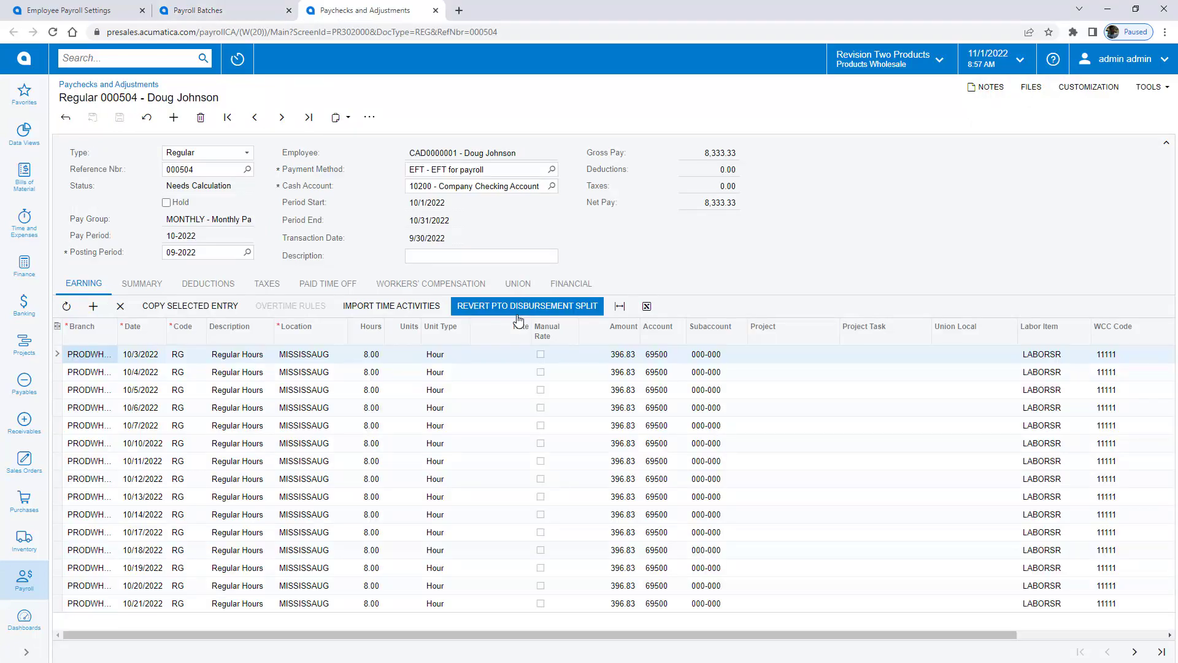
click(152, 287)
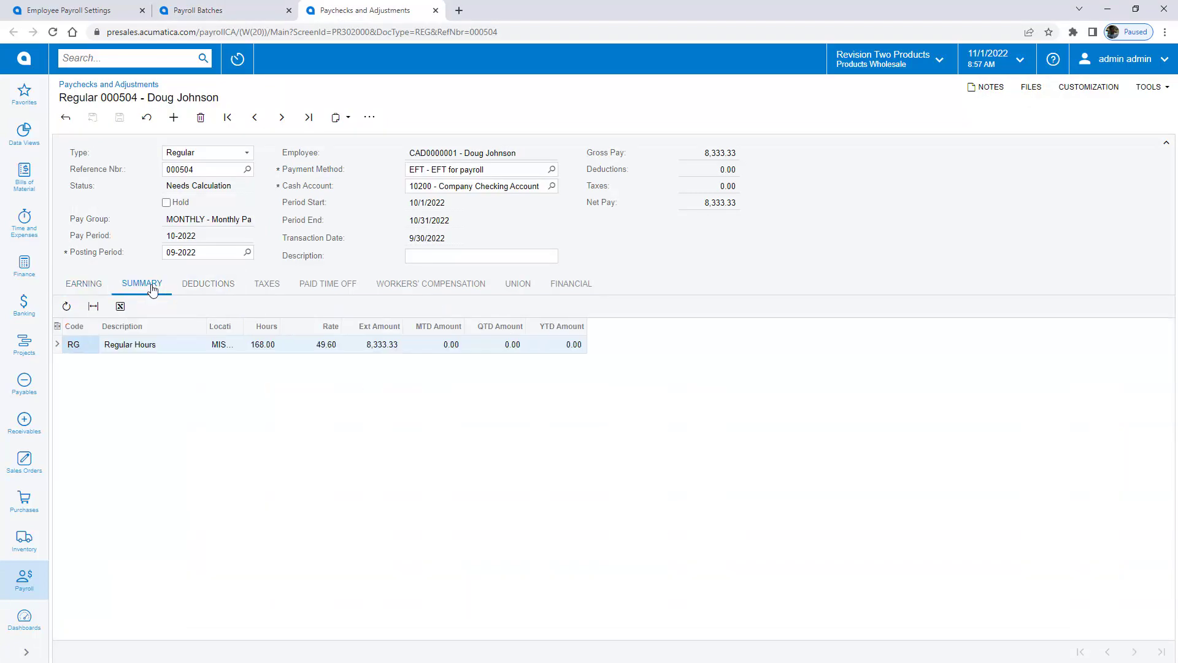
click(369, 118)
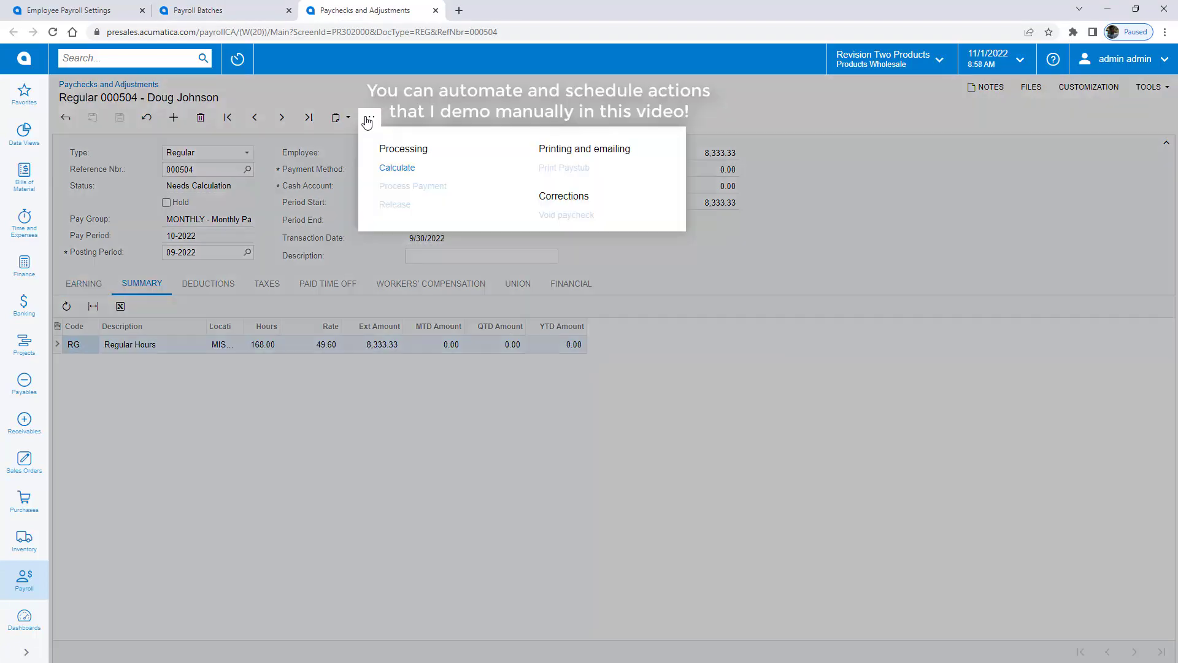
click(394, 170)
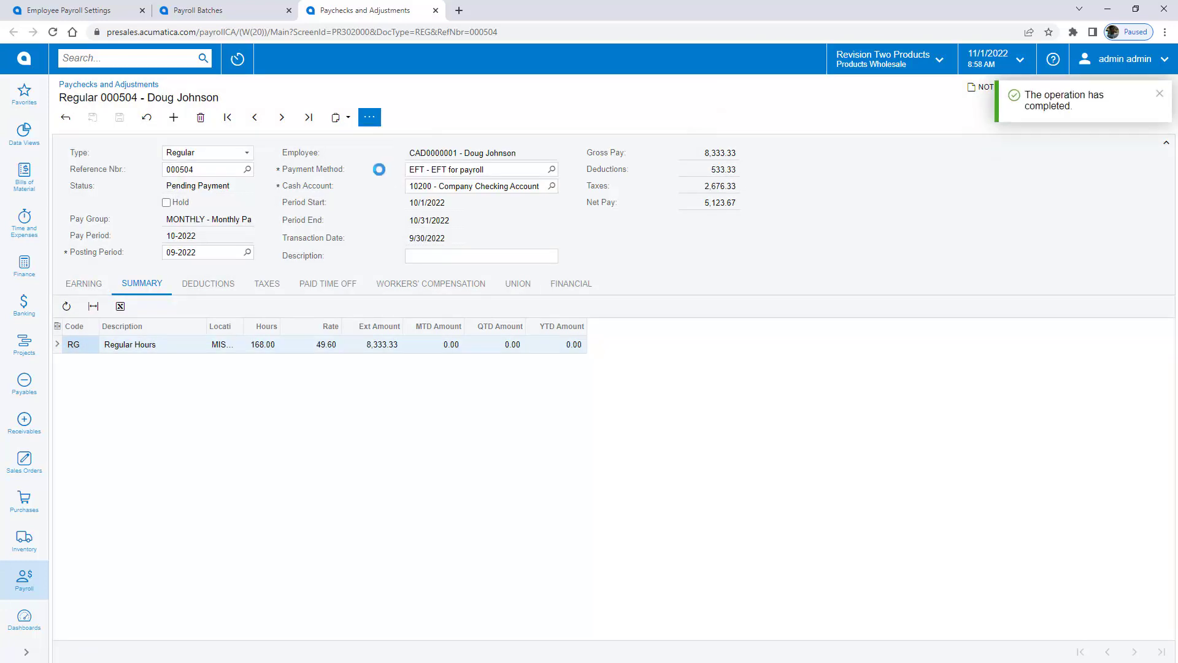
Step: Review the paycheck's deductions, taxes and paid time off, then send it to payment processing
click(226, 287)
click(268, 285)
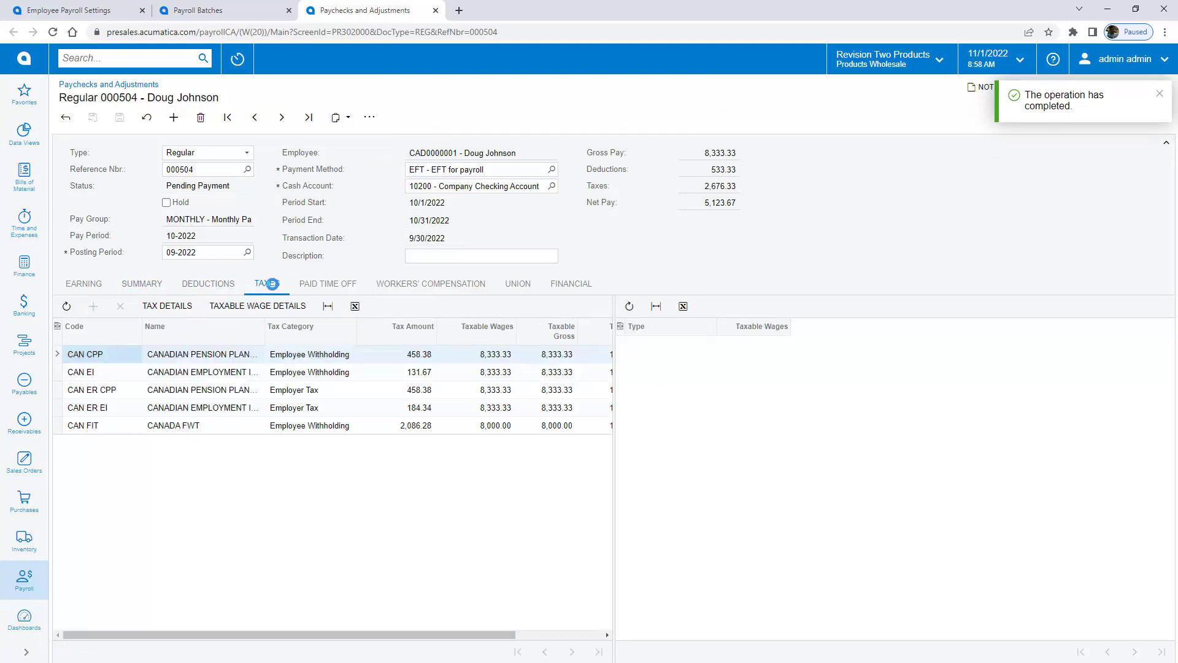
click(333, 287)
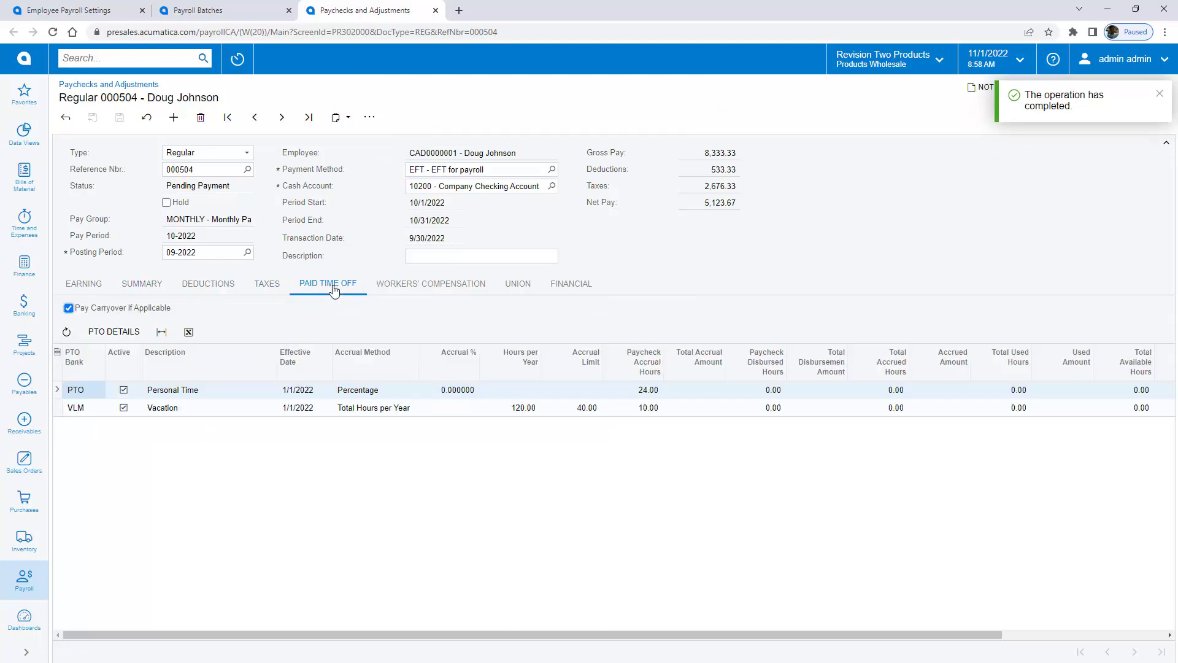
click(368, 118)
click(399, 187)
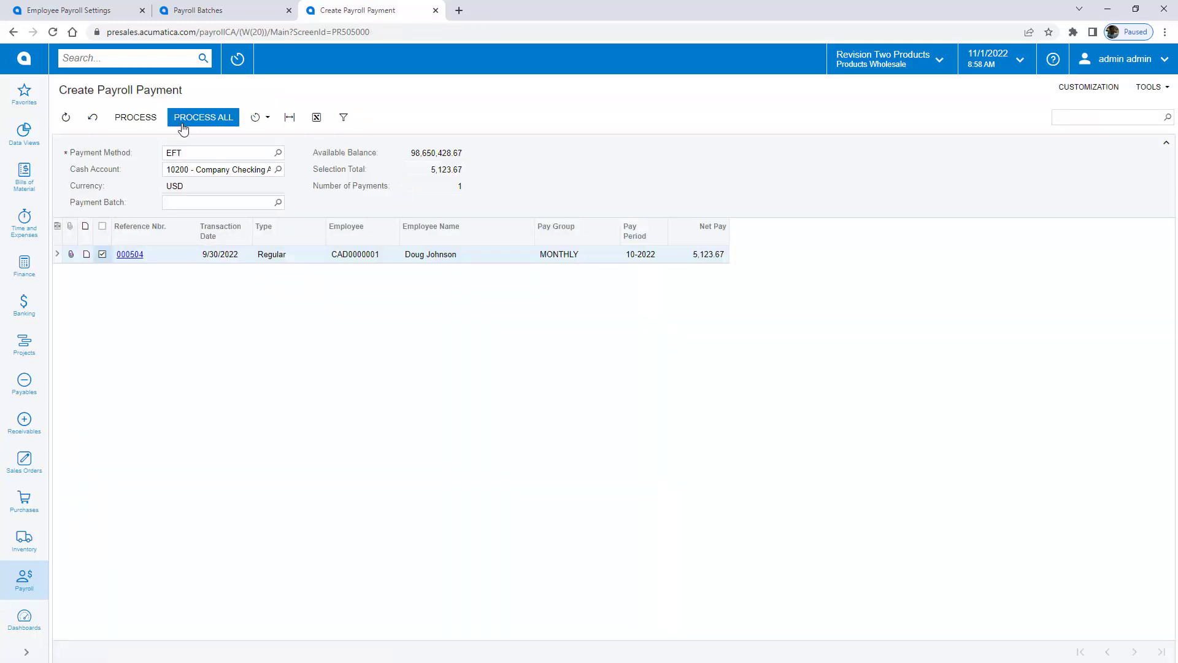
Step: Process all pending payments into EFT batch 000100 for 5,123.67
click(183, 123)
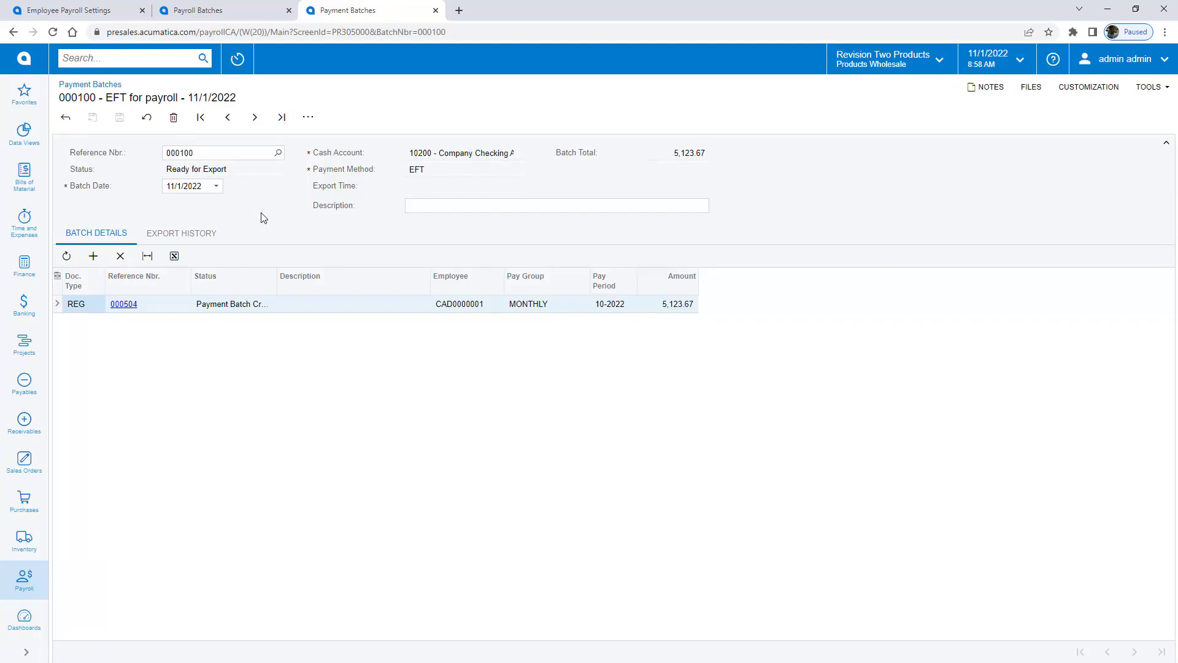
click(308, 118)
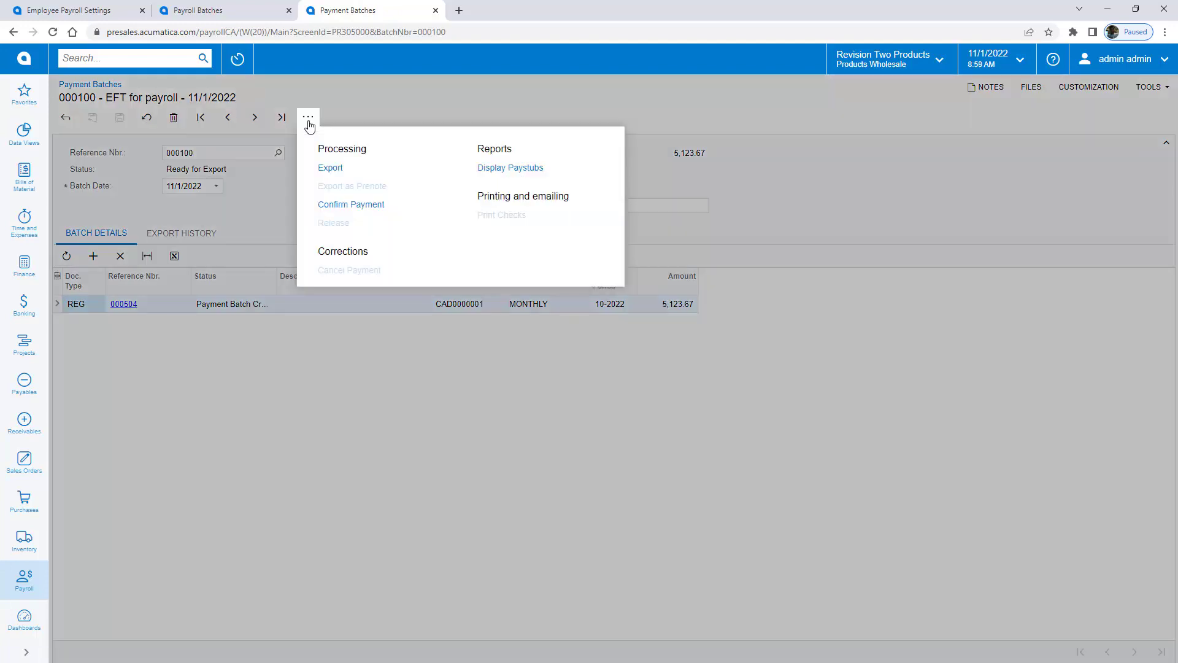
Step: Confirm the batch payment and release paycheck 000504
click(347, 209)
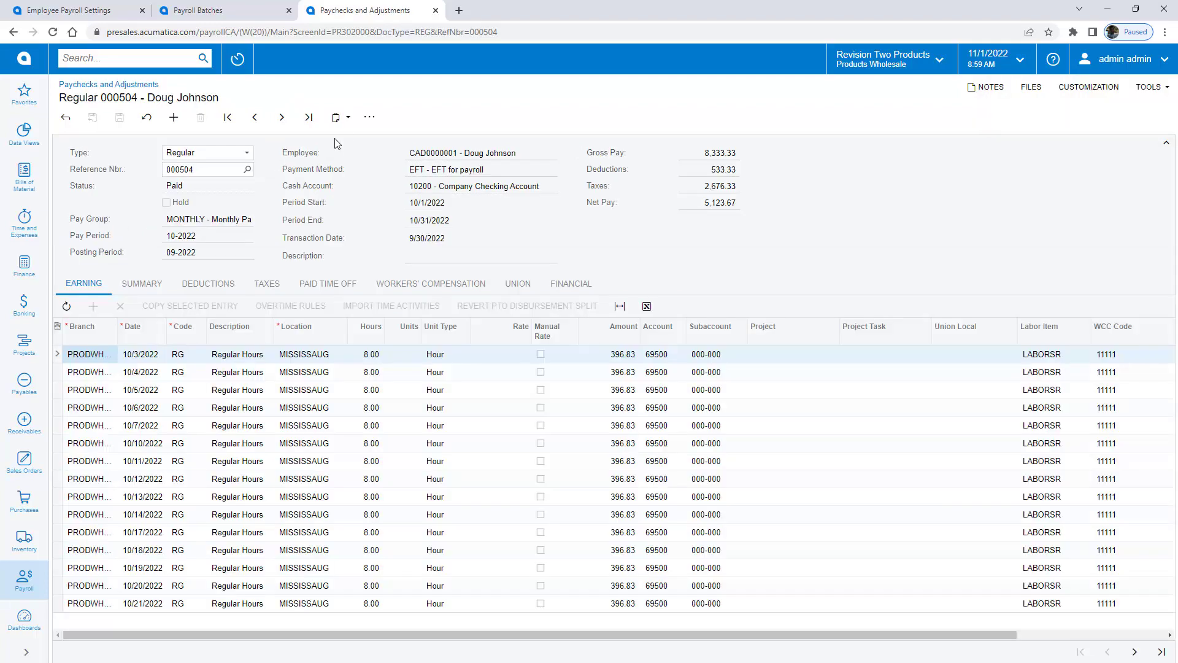
click(369, 117)
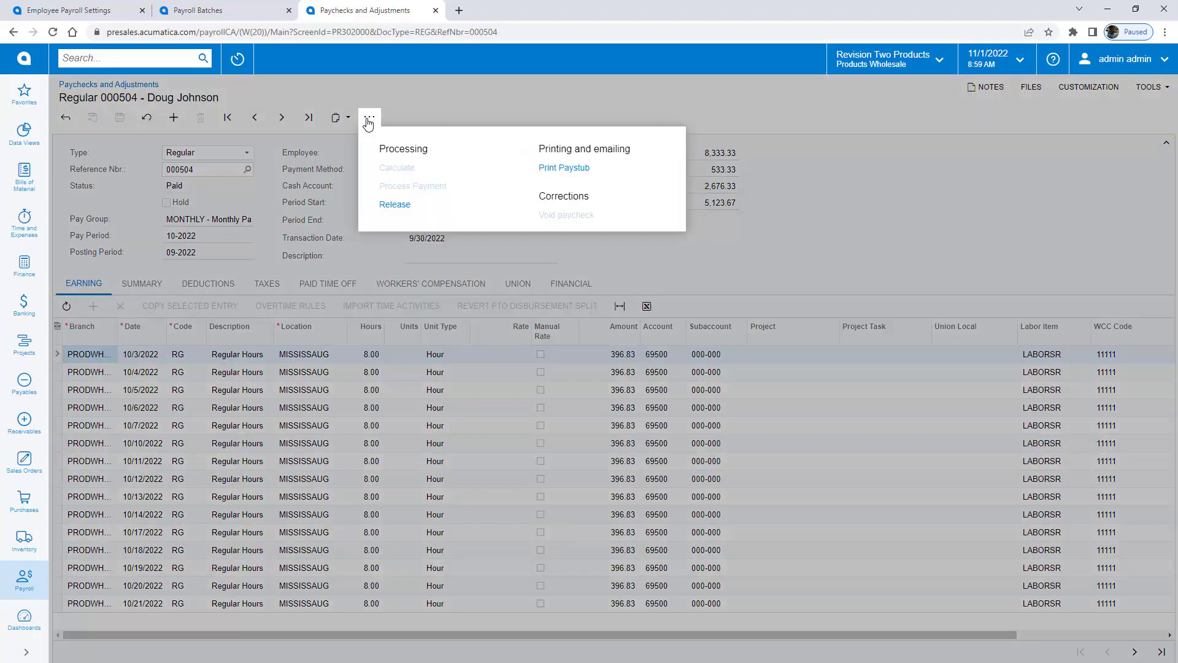
click(388, 205)
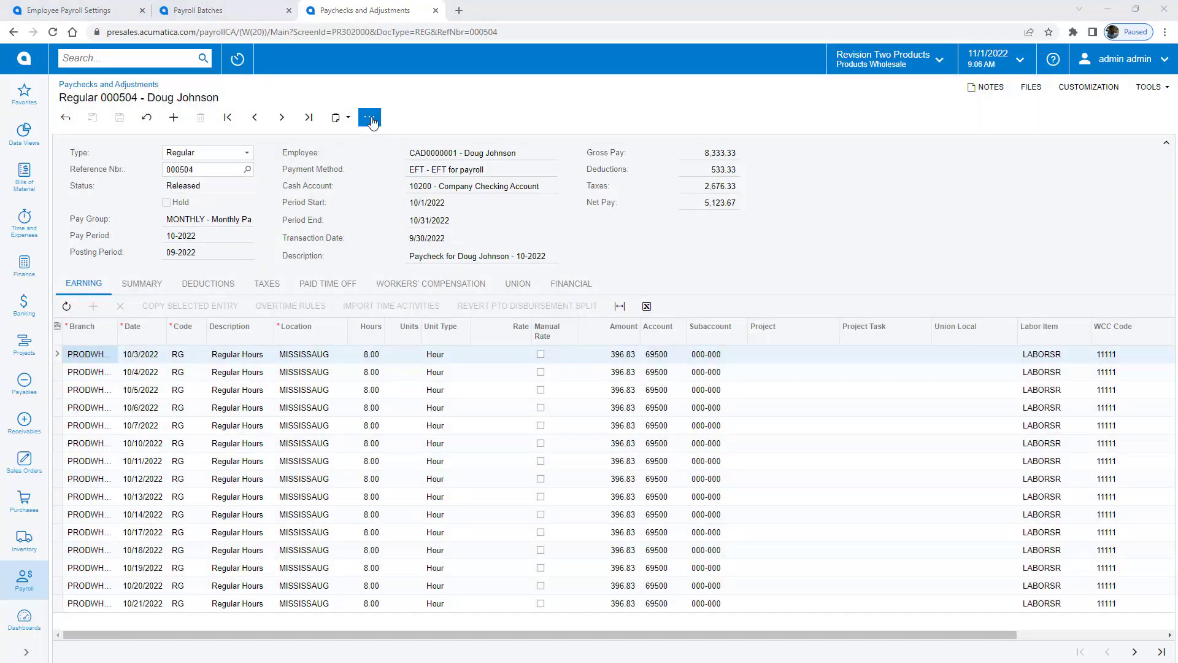
Step: Print and review the 5,123.67 pay stub for paycheck 000504, then close it
click(369, 117)
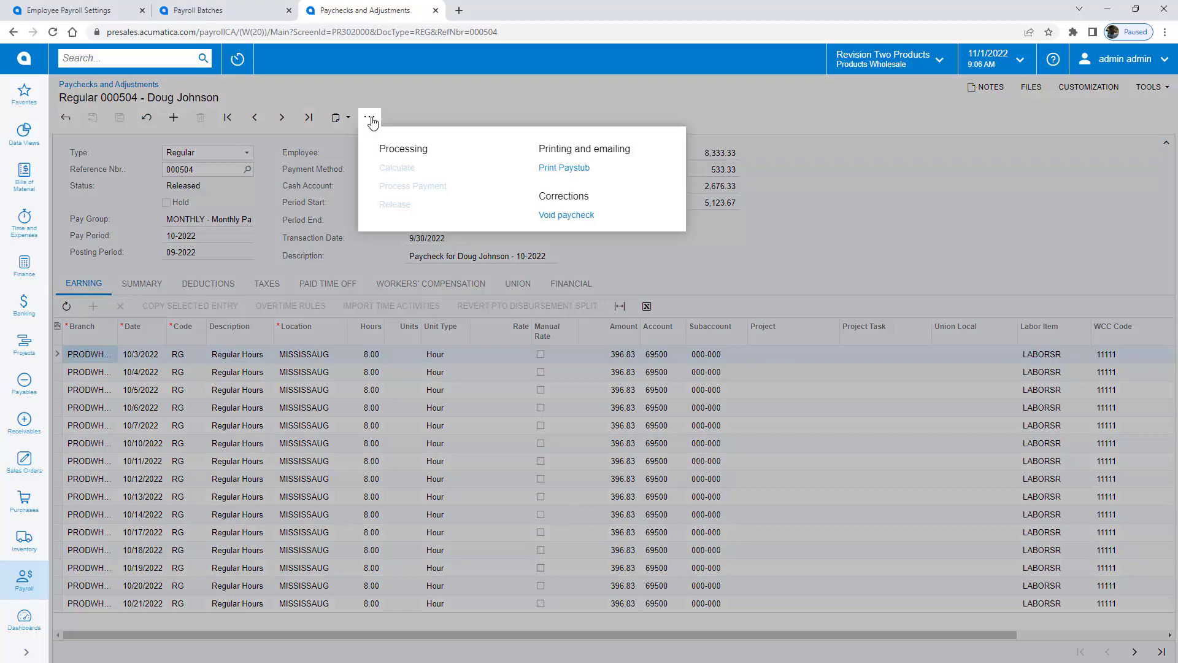
click(576, 175)
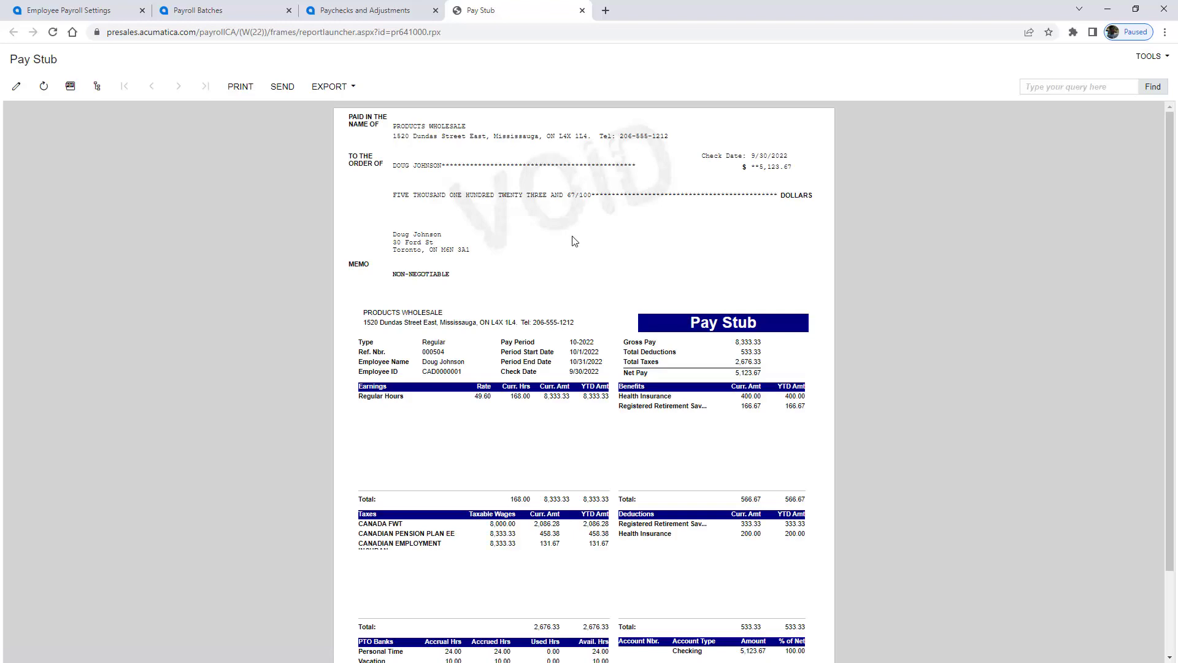
scroll(576, 250, down, 3)
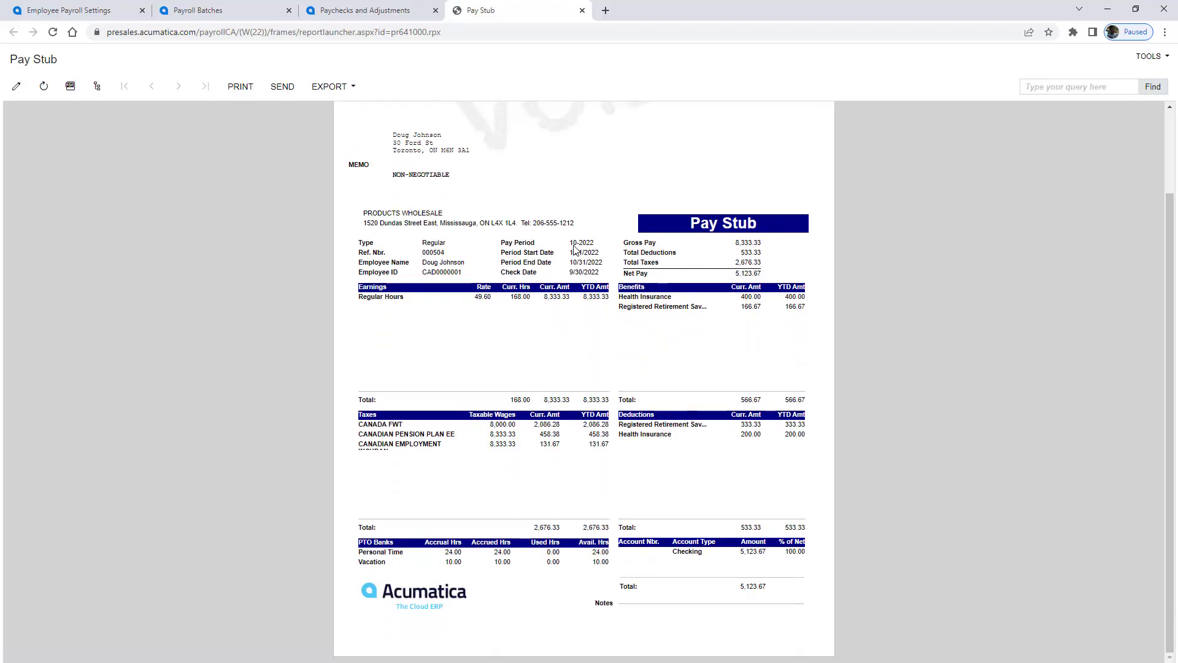
key(ctrl+w)
Step: Start a new WEEKLY payroll batch for pay period 44-2022
click(209, 13)
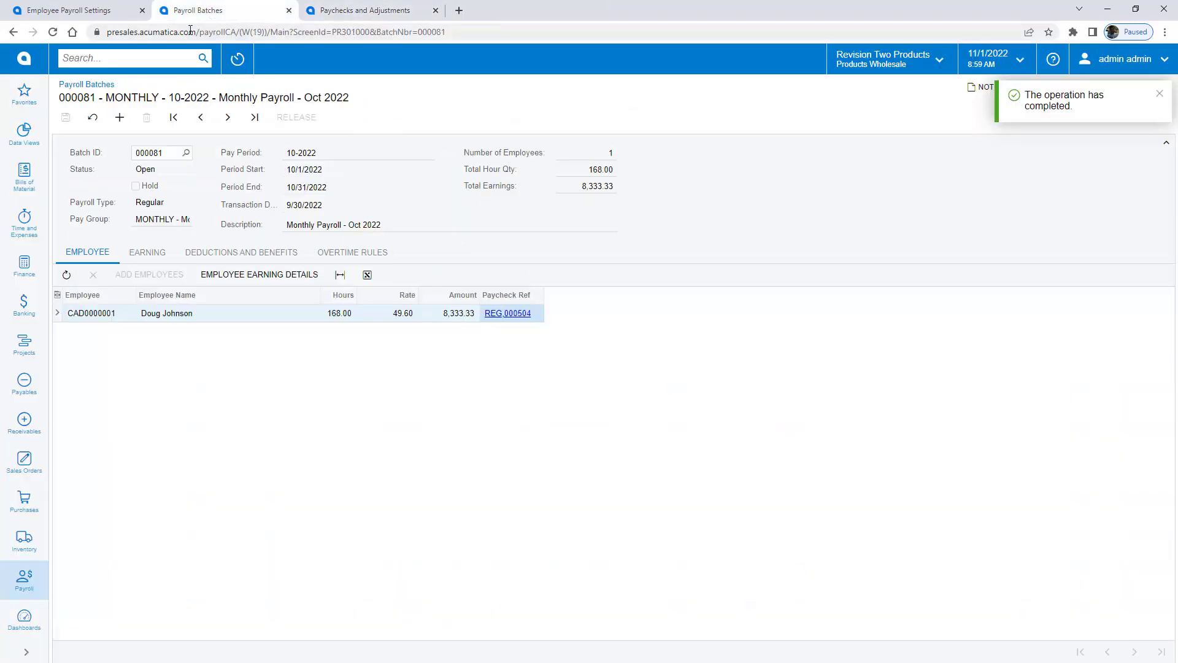
click(126, 125)
click(185, 219)
click(173, 343)
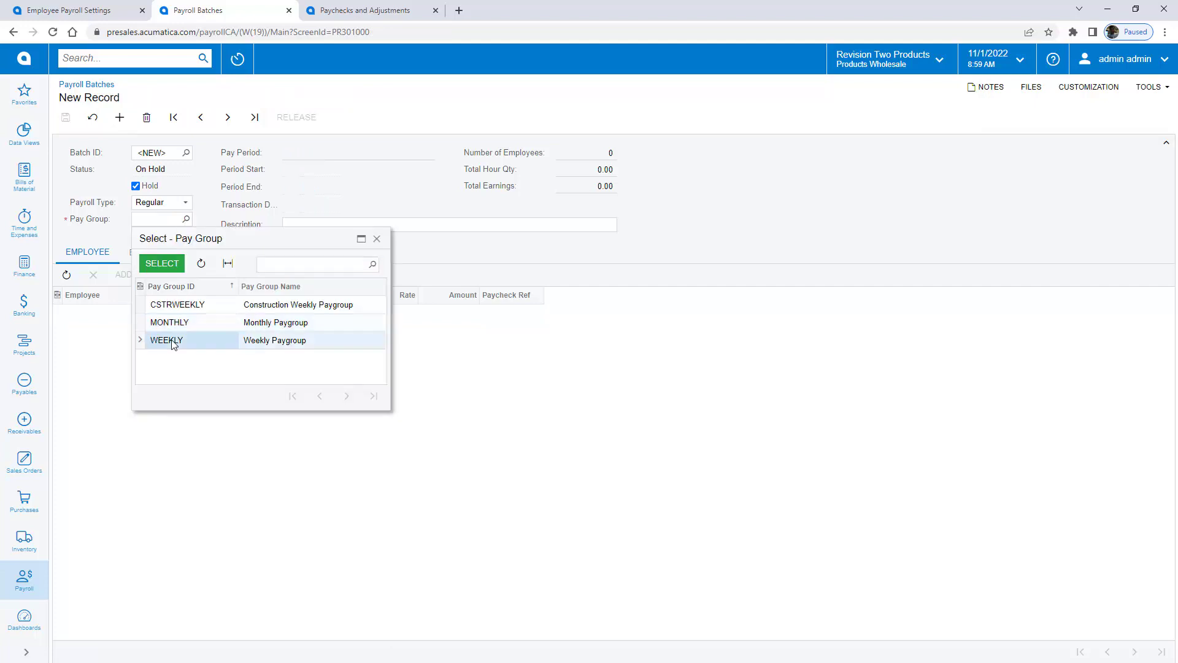
double_click(173, 342)
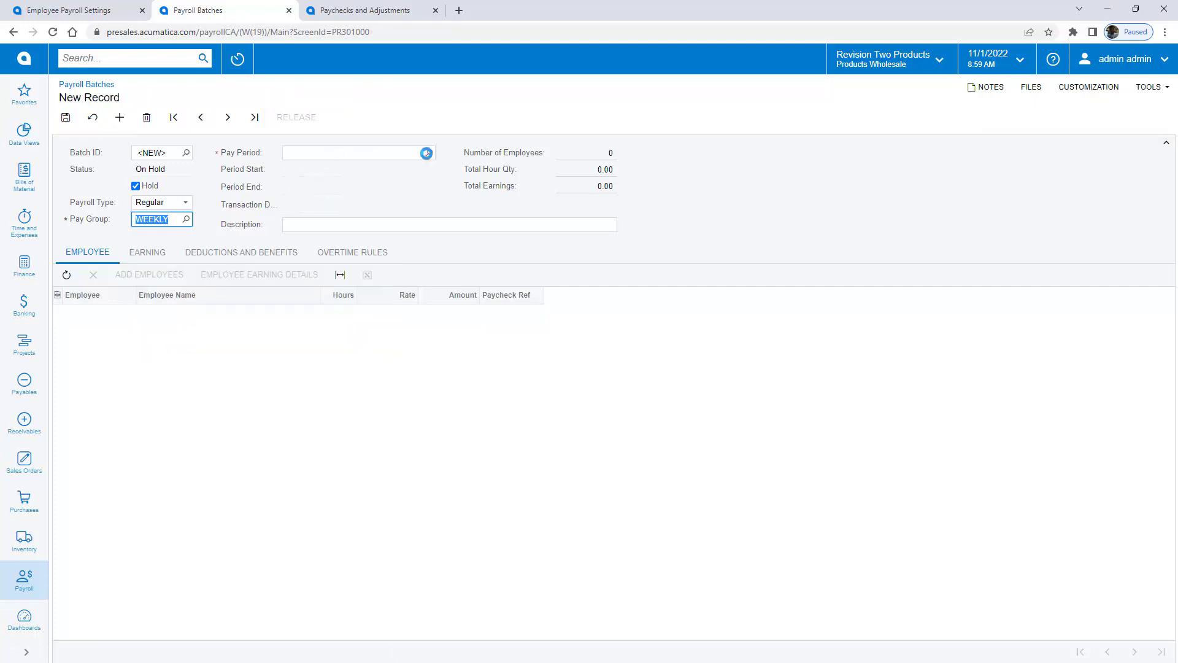
click(417, 152)
Step: Add the first employee from time activities, remove the hold and release the batch
click(175, 275)
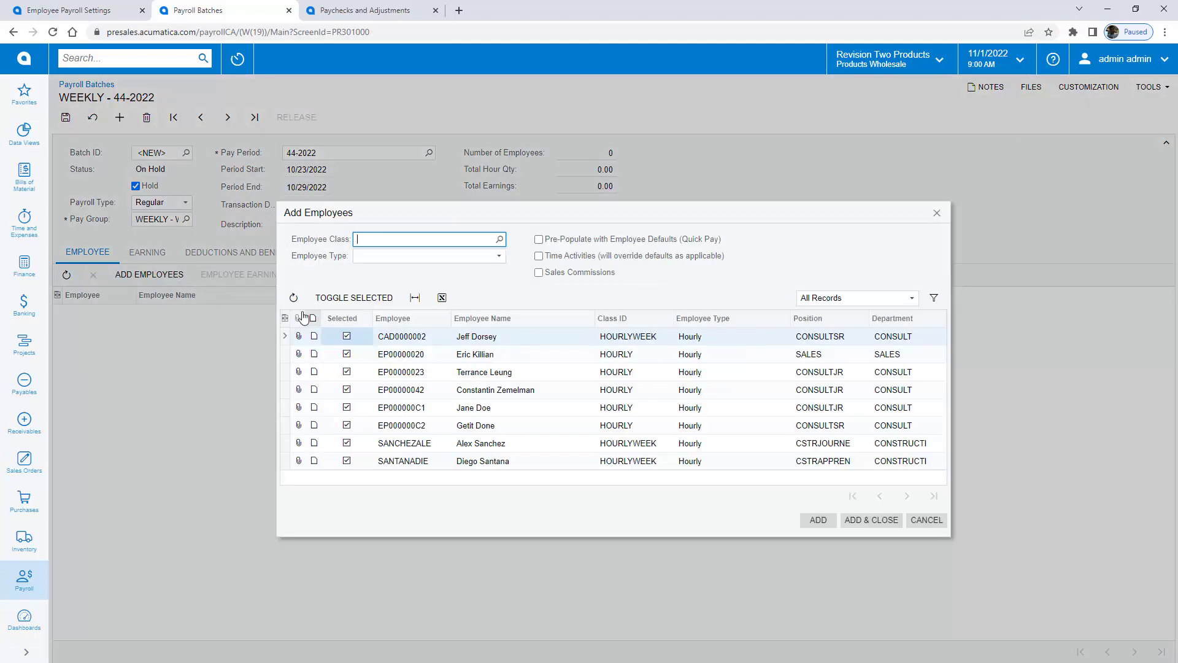
click(342, 318)
click(539, 256)
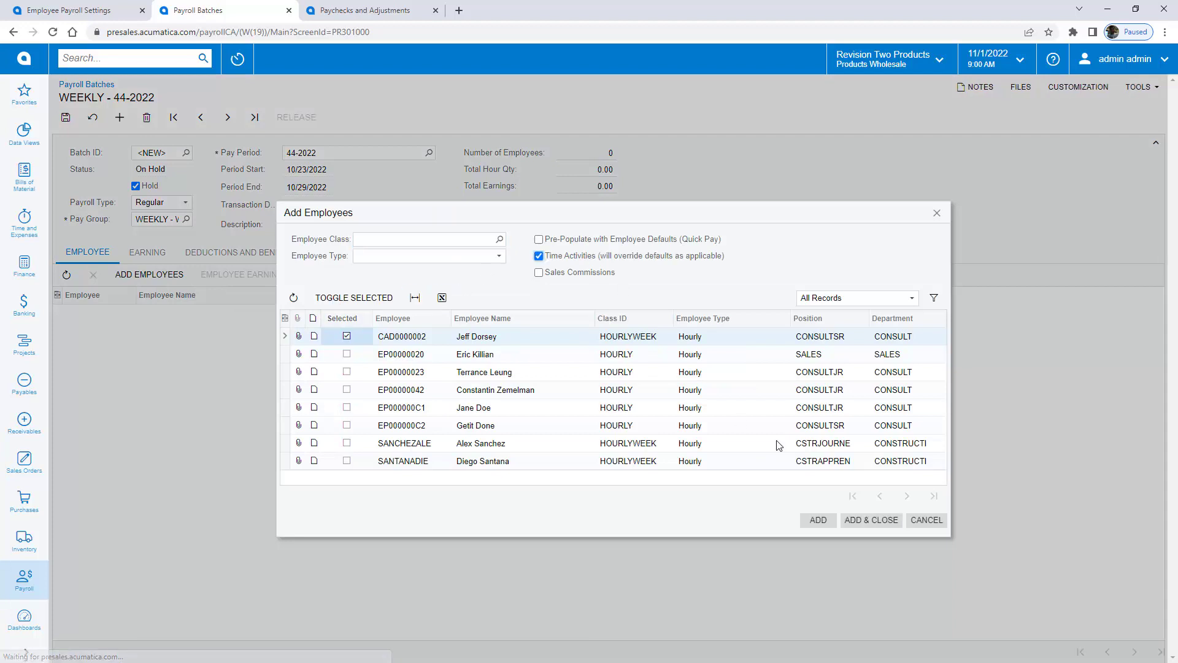
click(870, 521)
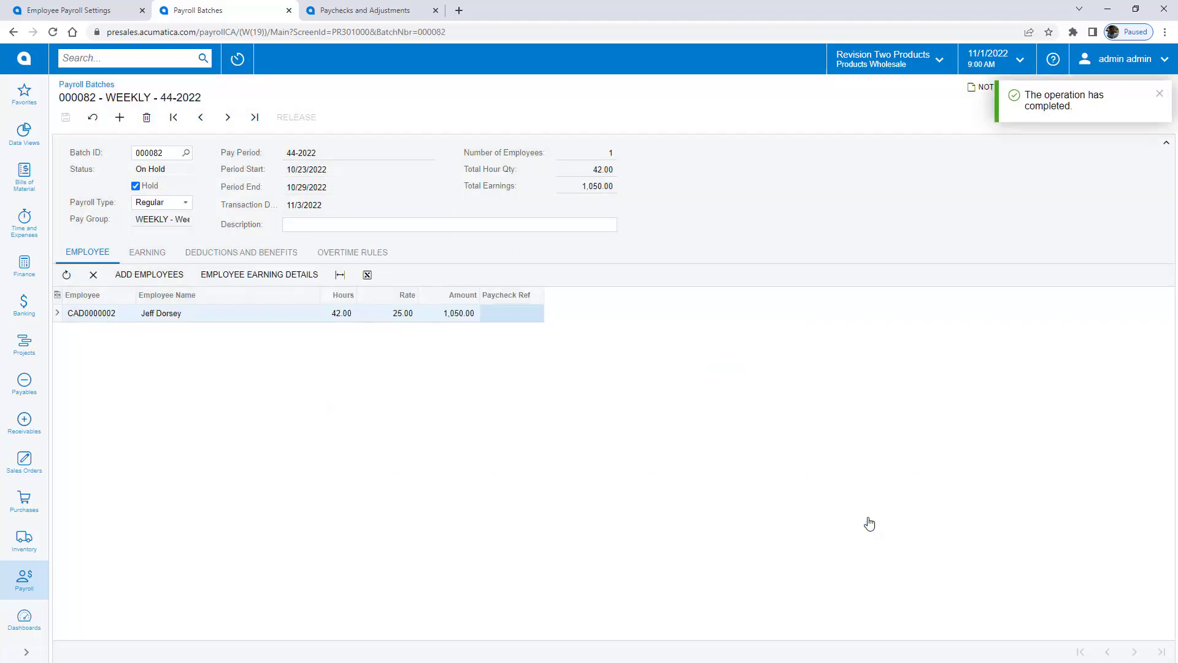
click(136, 186)
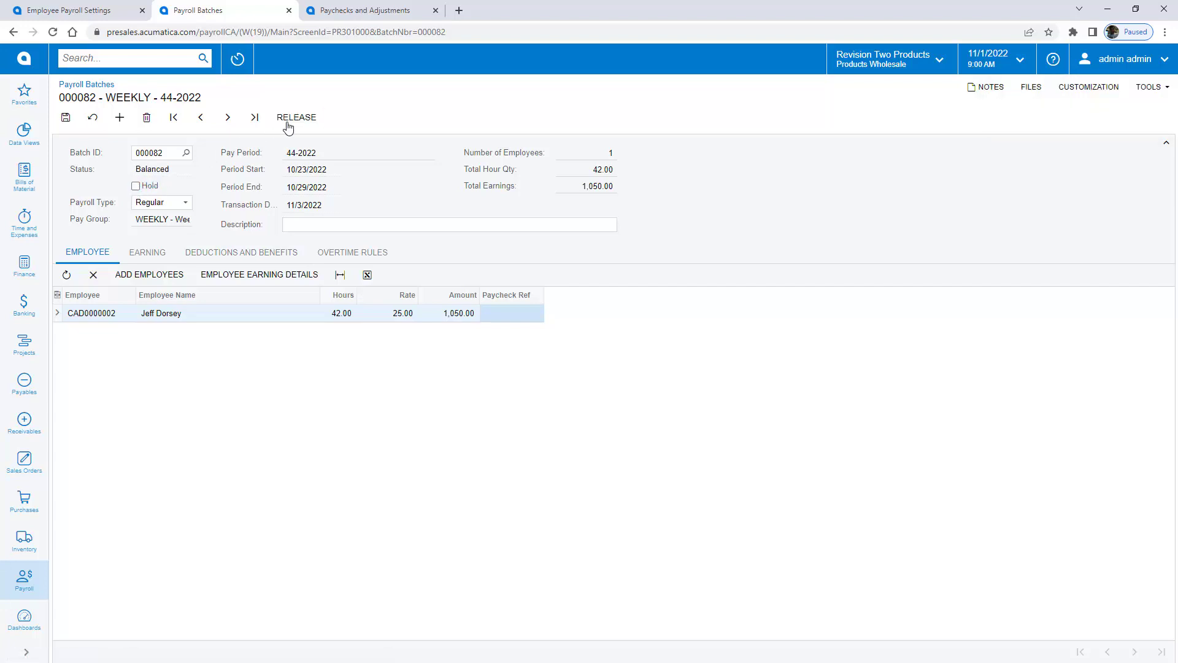
click(288, 119)
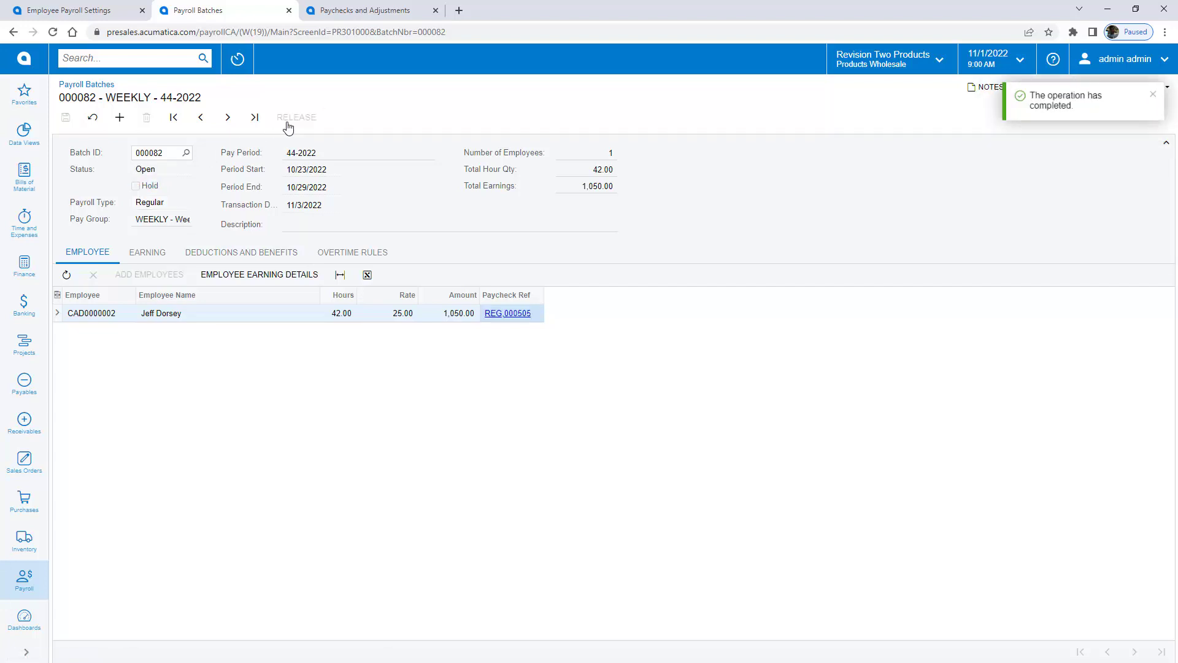
Step: Calculate paycheck 000505, splitting 2 hours into Overtime for 678.47 net pay
click(507, 313)
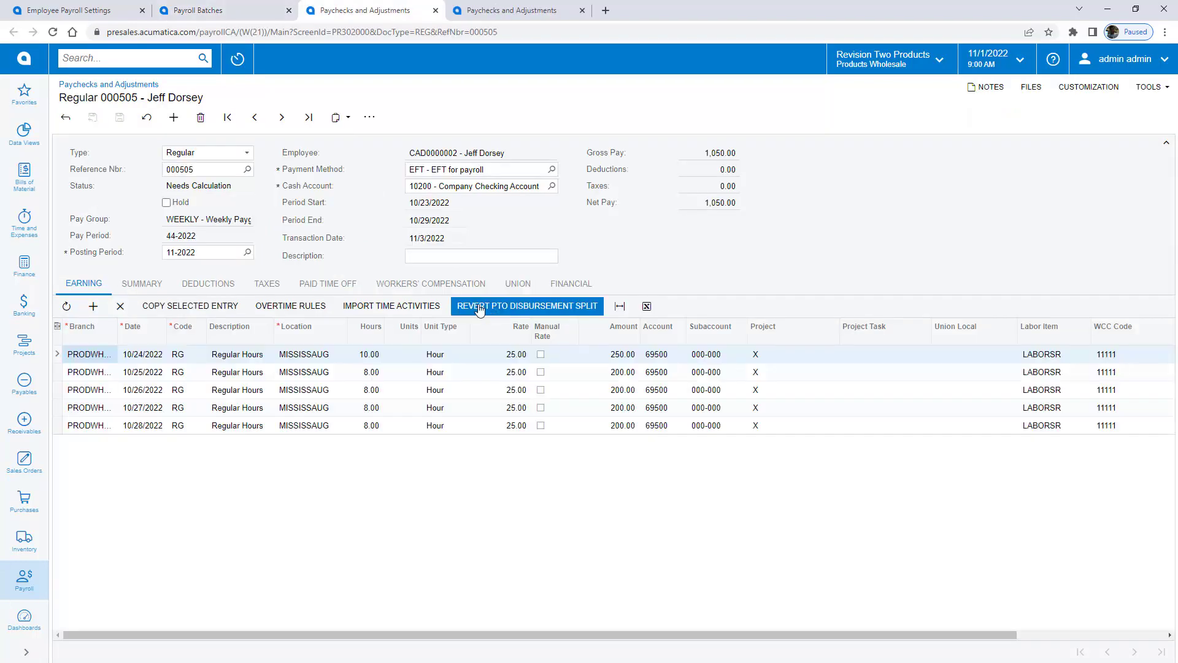
click(368, 119)
click(392, 168)
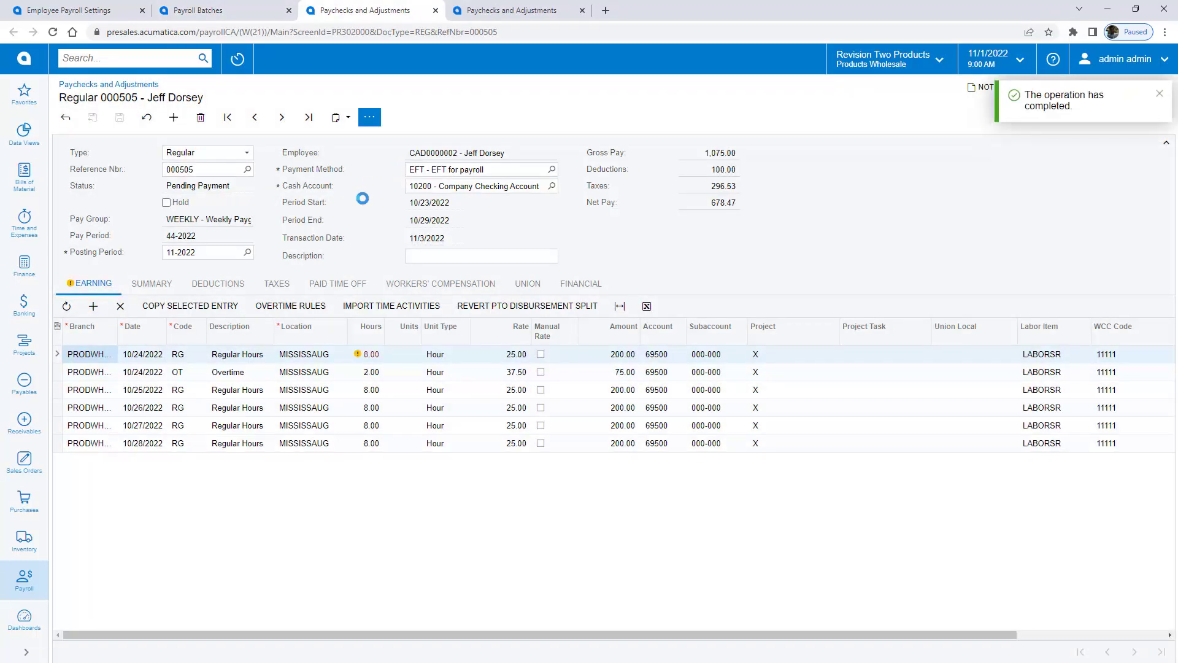
click(297, 375)
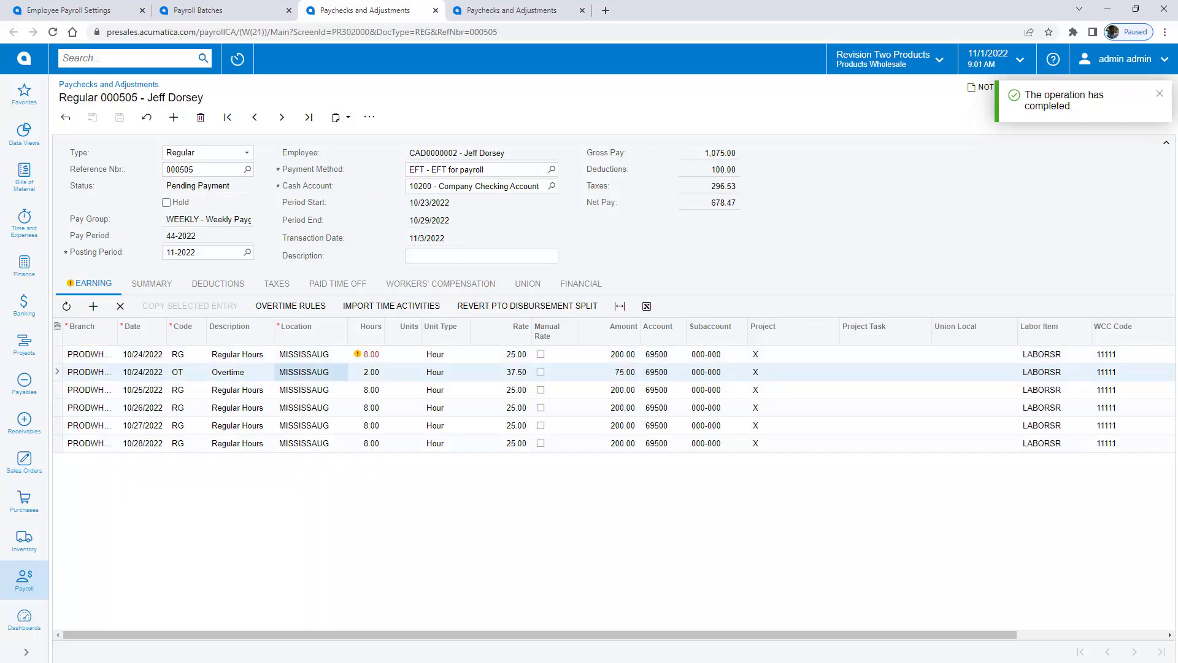
click(368, 120)
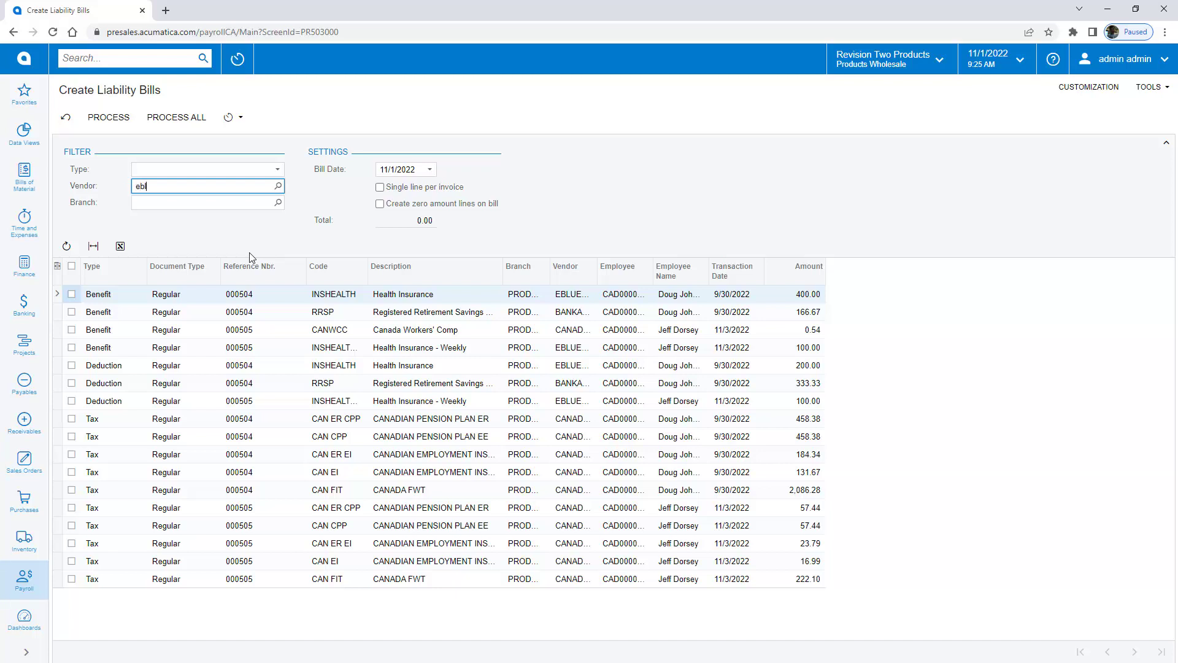
Step: Create bills for the EBLUECROSS liabilities, then clear the vendor filter
click(222, 201)
click(202, 116)
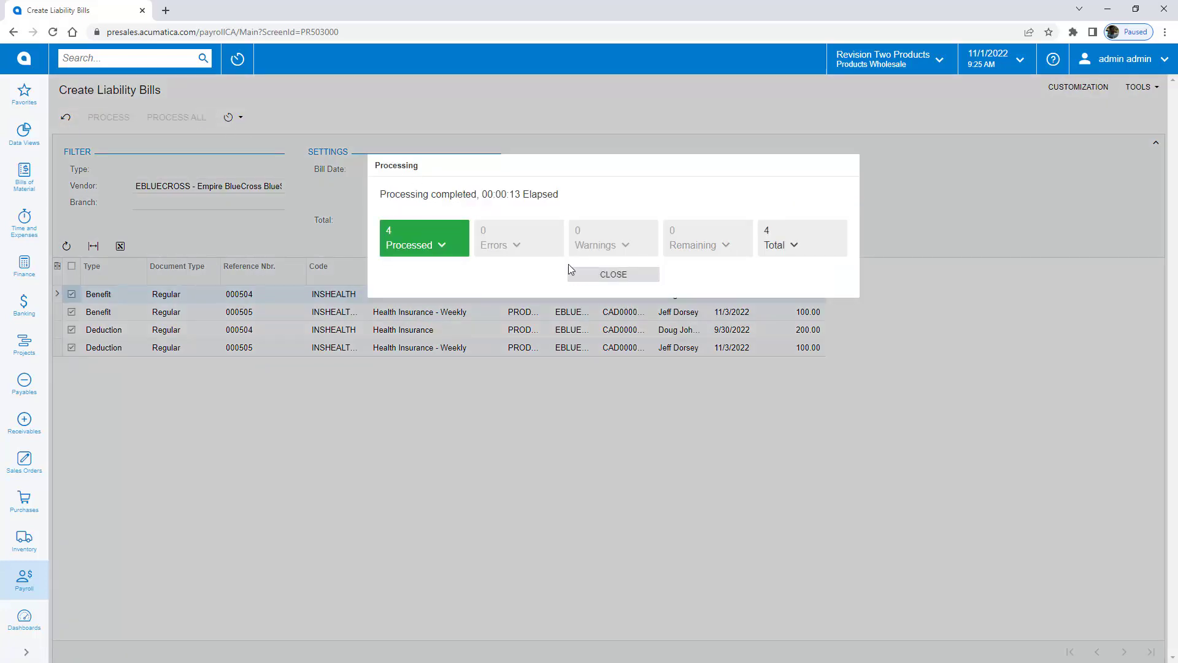
click(611, 274)
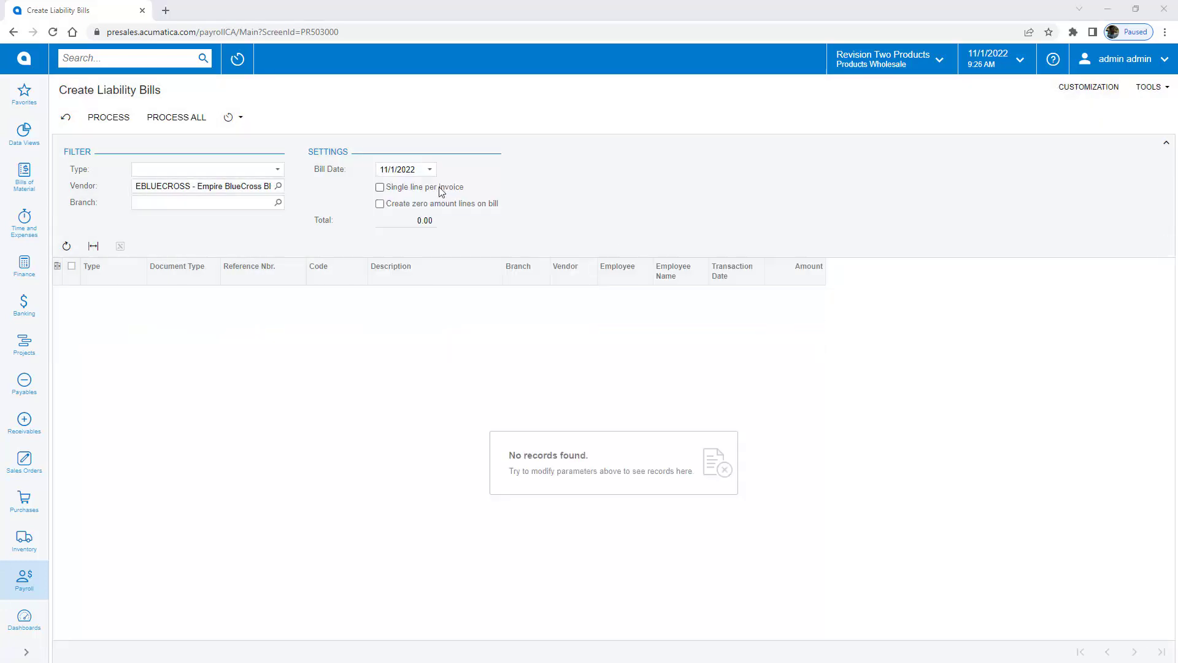
click(251, 186)
key(BackSpace)
key(Tab)
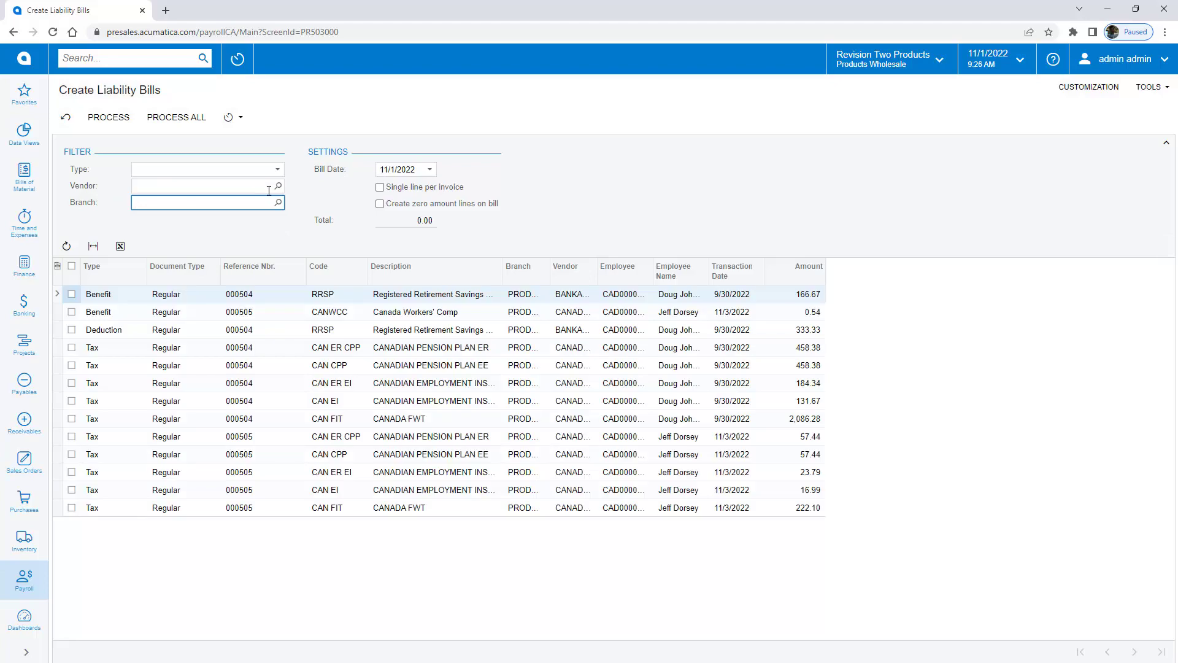
click(292, 236)
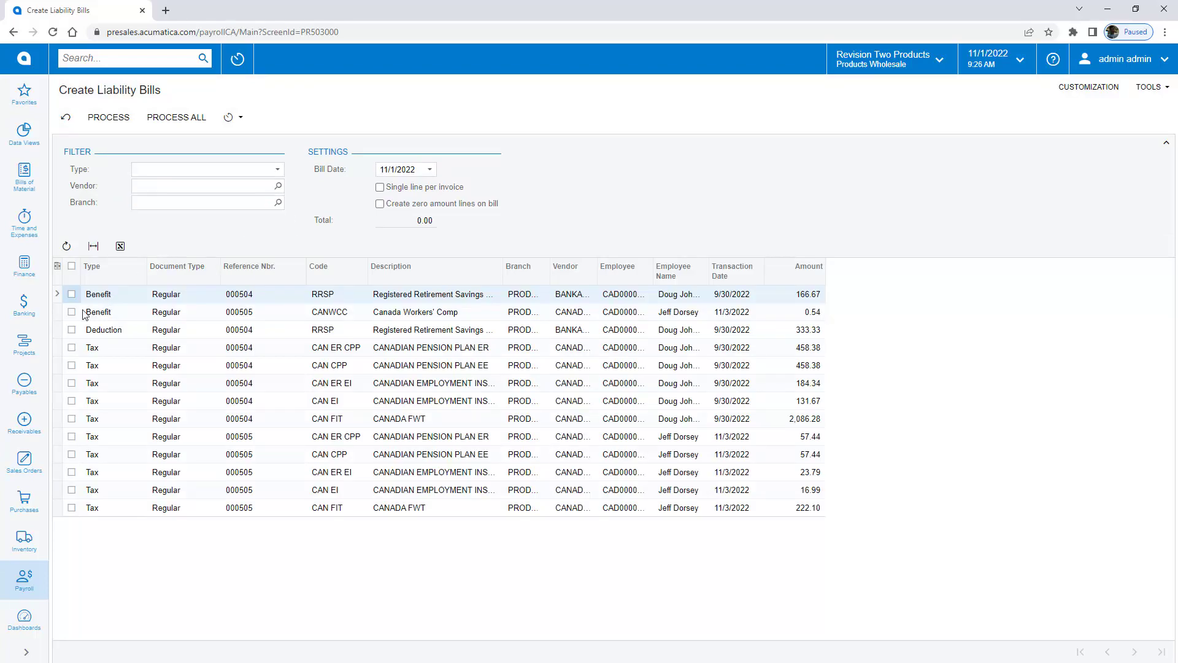
Step: Open Bills and Adjustments in a new tab and view bill 003228 for 800.00
click(24, 384)
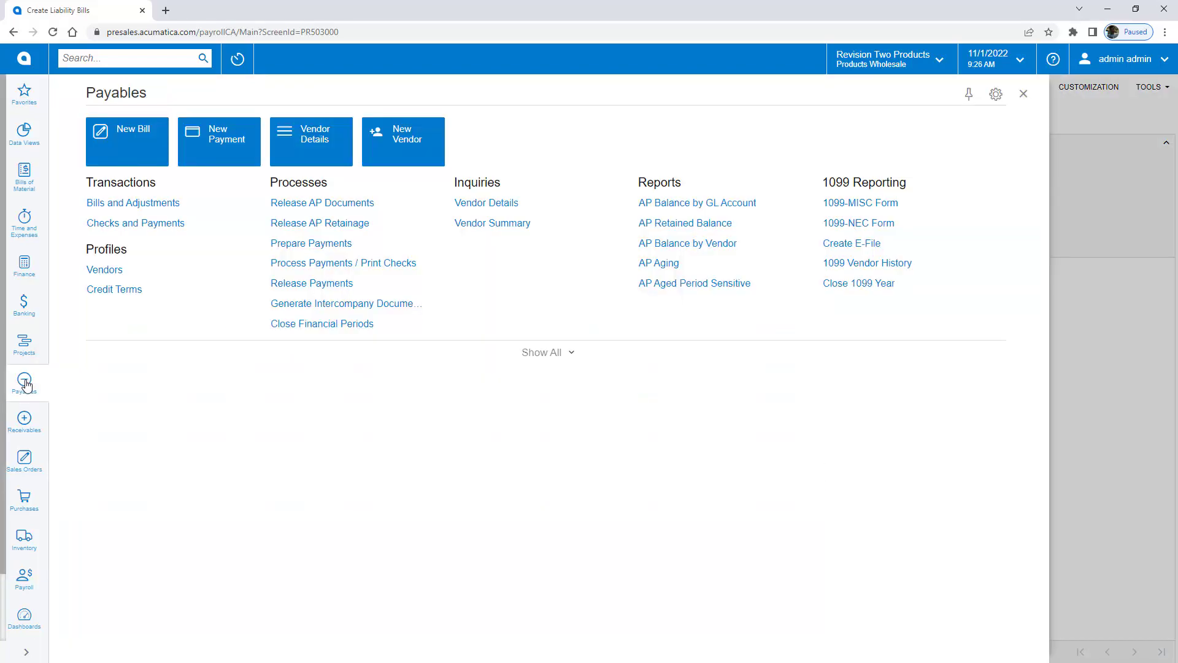
right_click(117, 205)
click(133, 223)
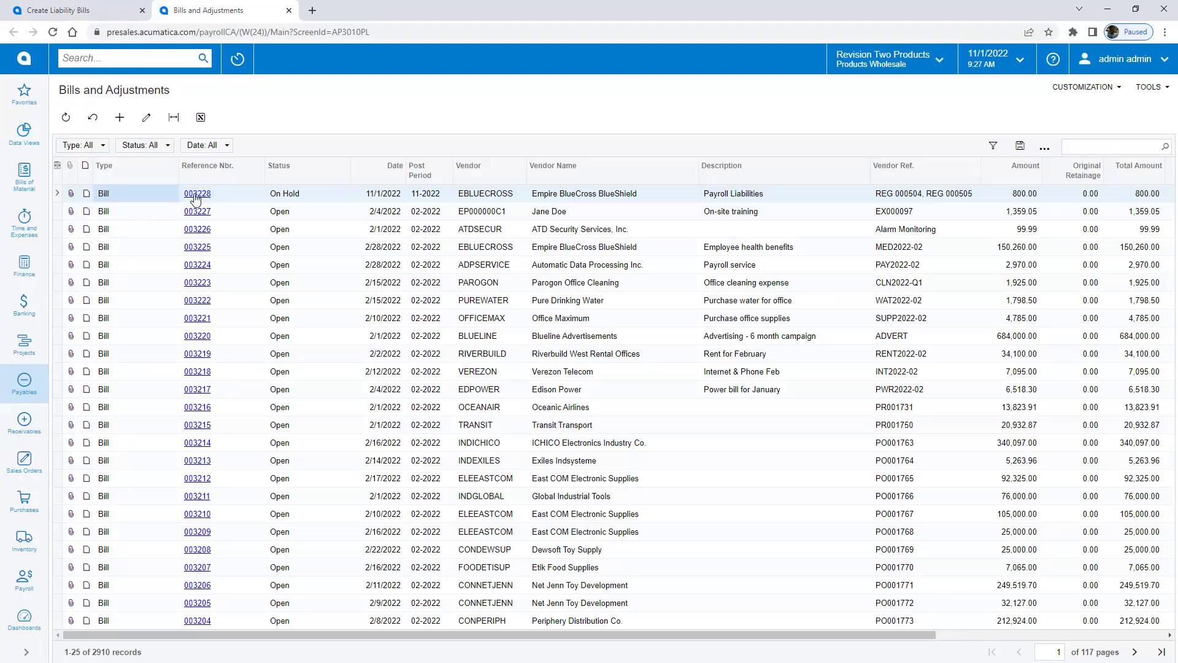
click(195, 195)
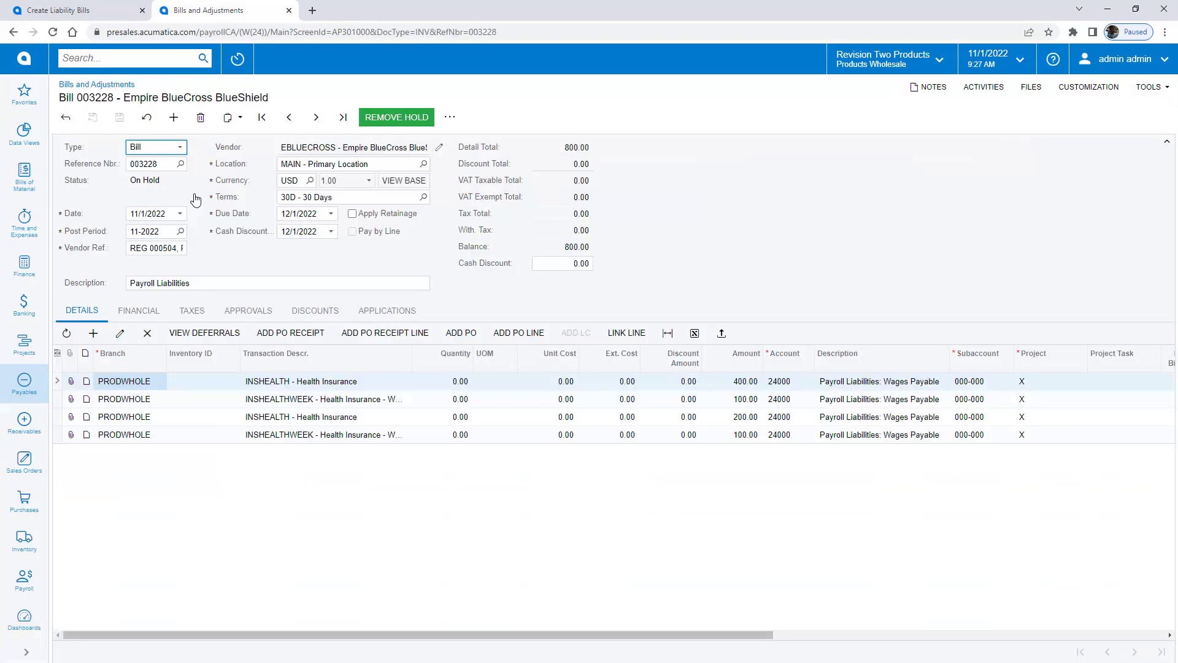
Step: Open Prepare Tax Forms for 2022, widen the T4 preview and zoom in twice
click(22, 579)
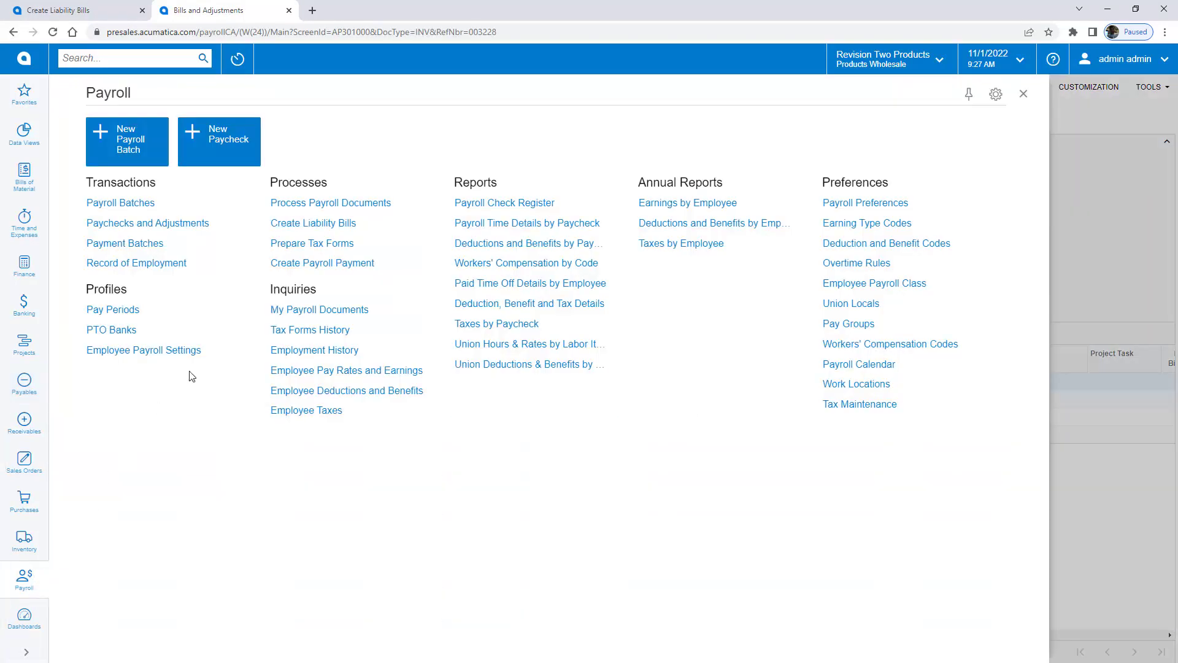
click(303, 248)
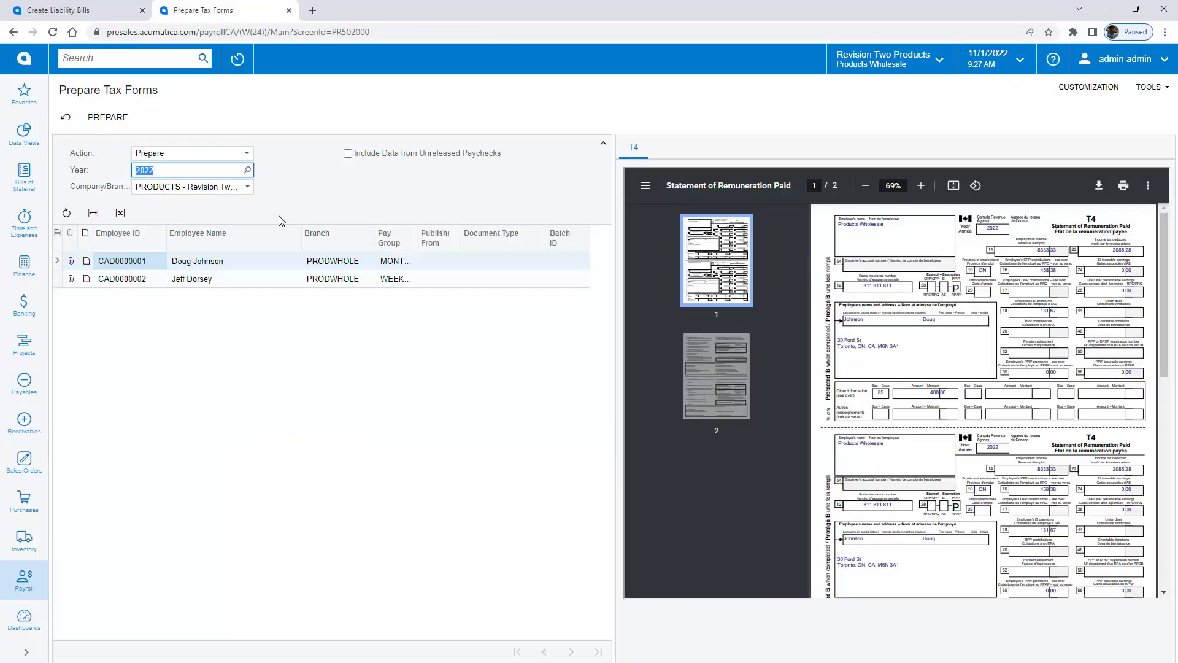
drag(611, 362, 356, 363)
click(792, 185)
click(791, 185)
click(792, 185)
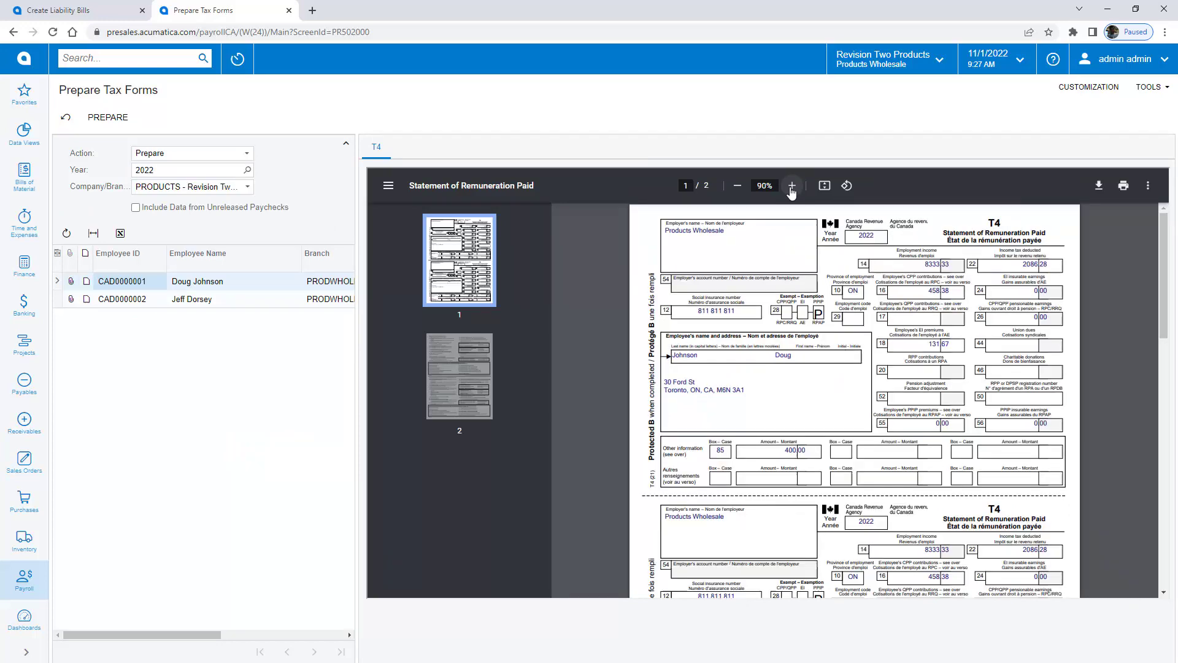
click(791, 186)
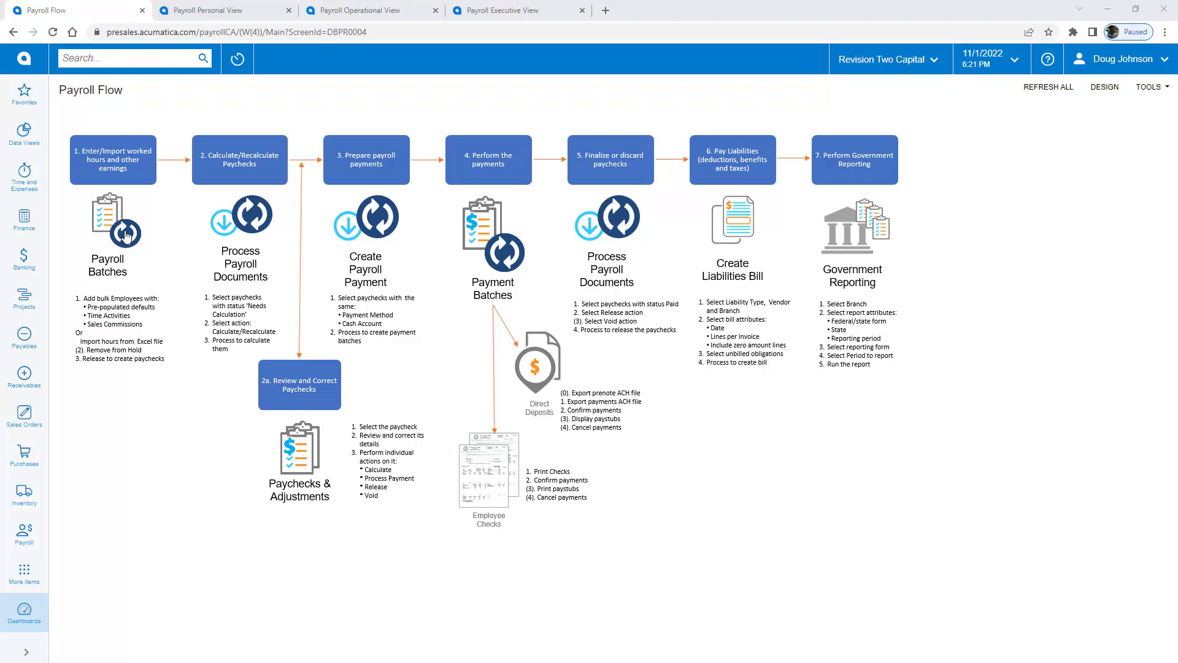
Step: Open Payroll Batches to view the first existing batch, then close that tab
click(125, 235)
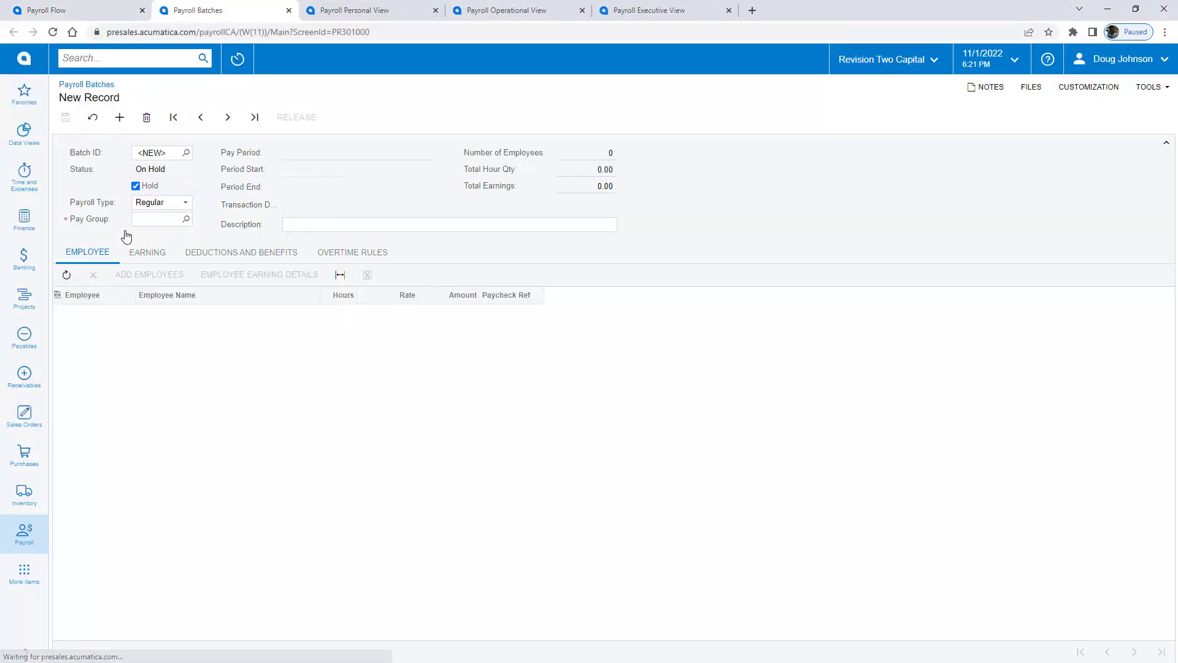
click(228, 119)
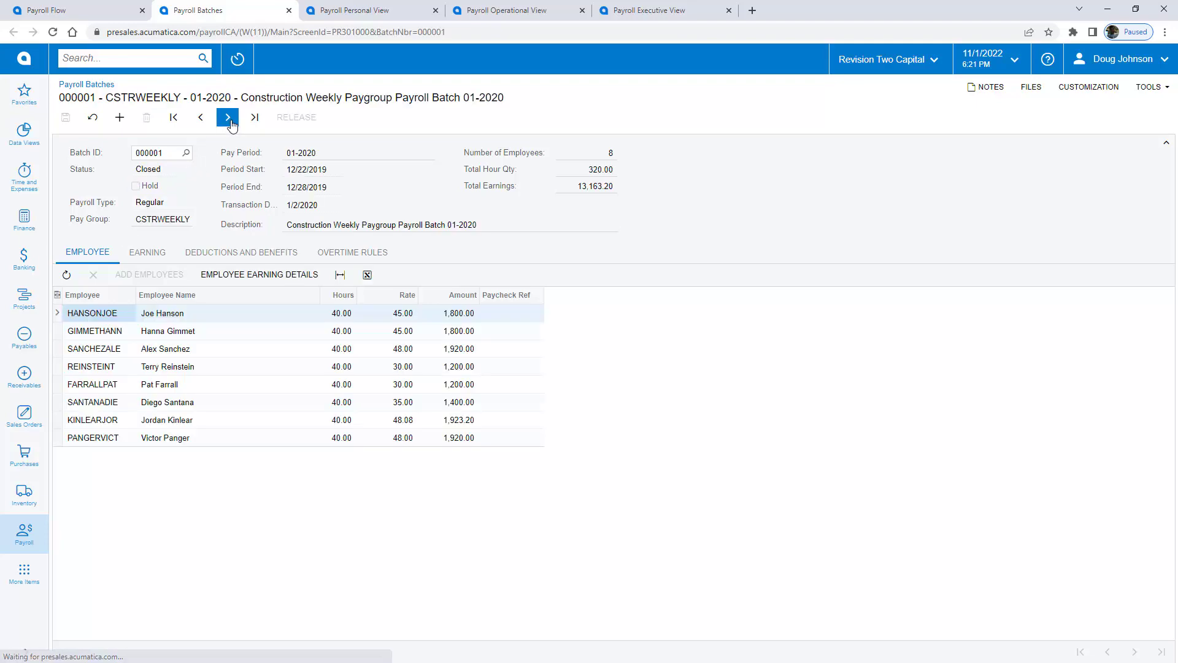
click(289, 11)
Step: Review the Personal and Operational payroll dashboards, finishing on the Executive View
click(237, 11)
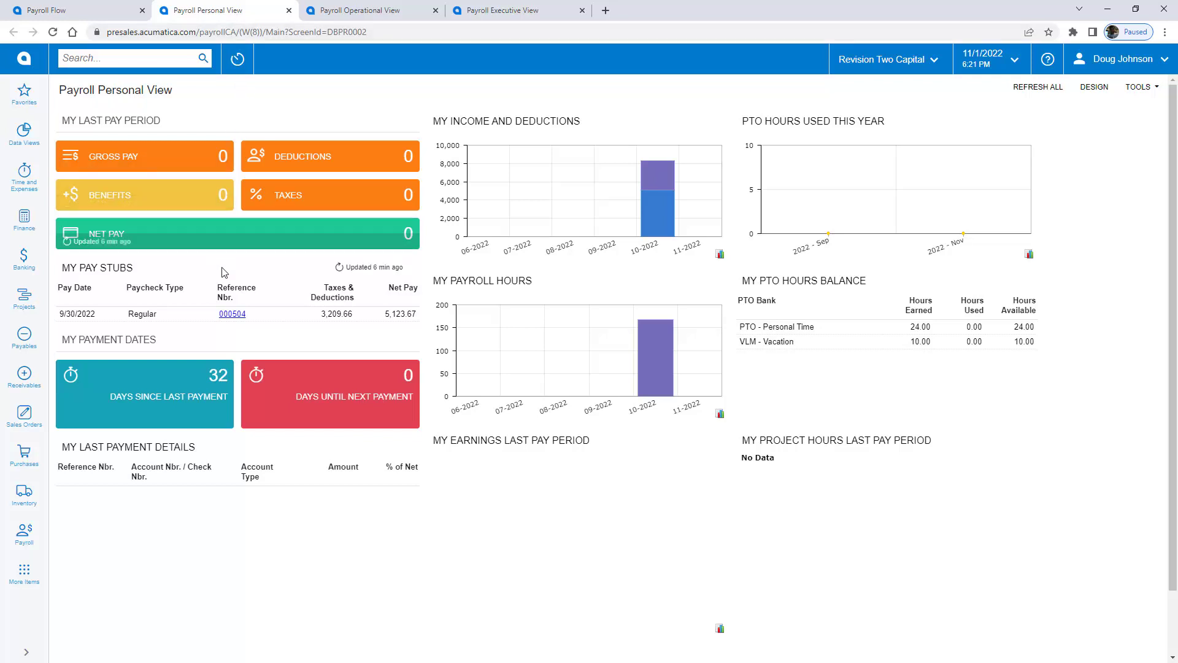
click(339, 12)
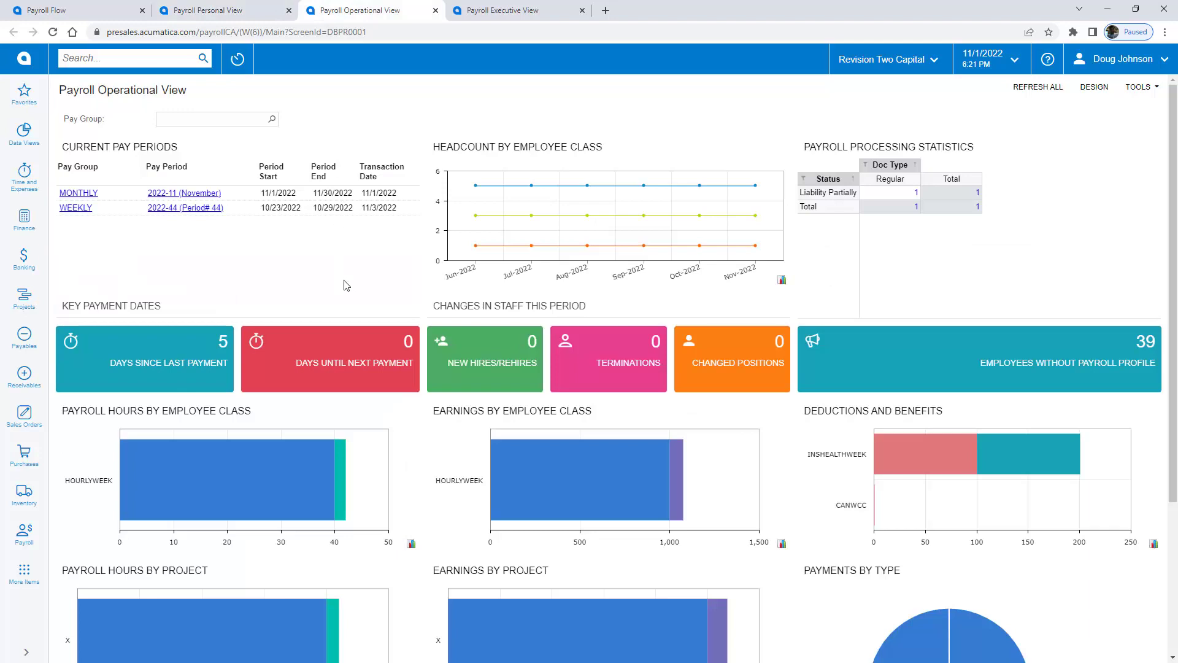
scroll(345, 285, down, 3)
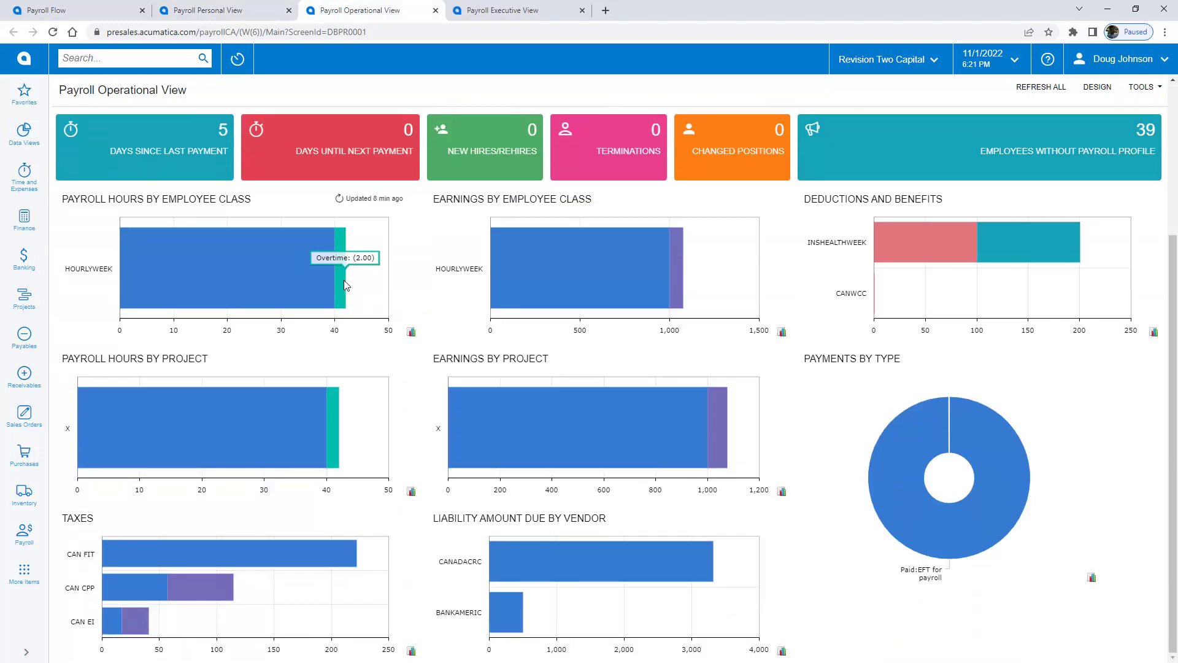
scroll(345, 286, up, 3)
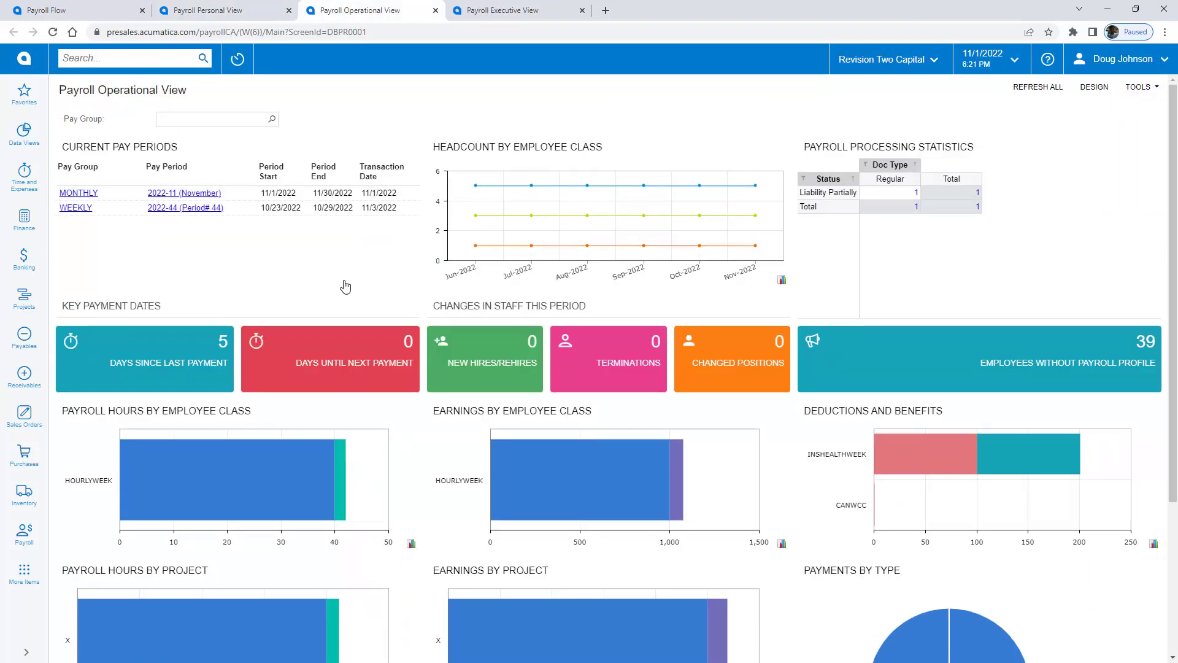
click(512, 10)
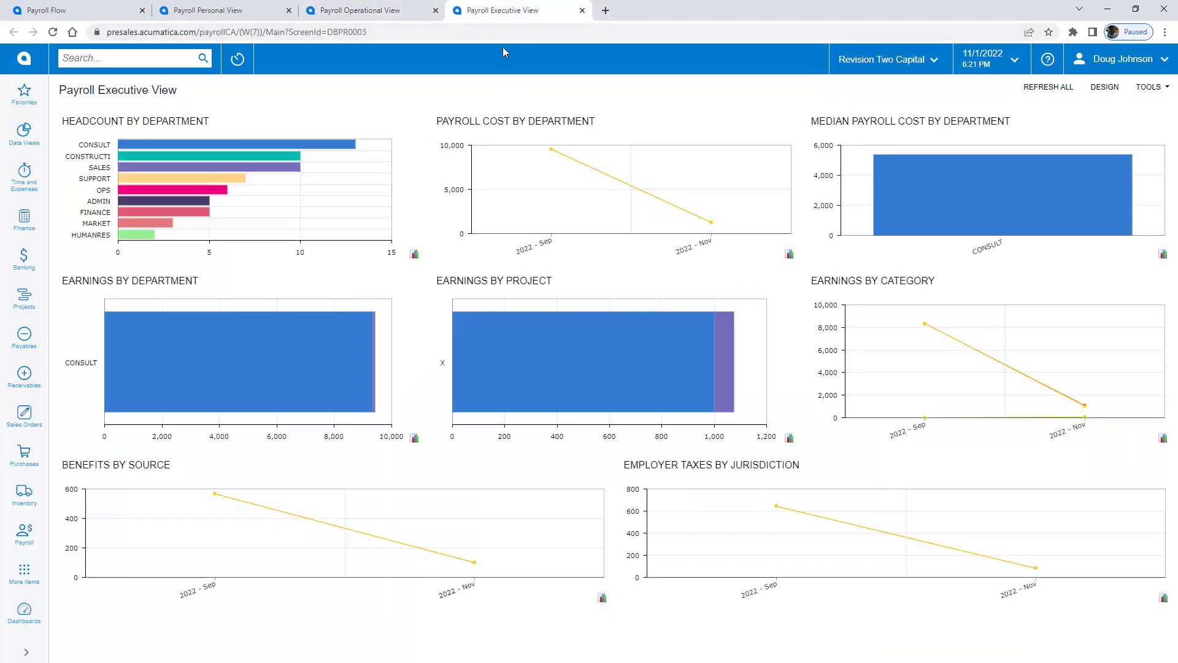
mouse_move(1072, 403)
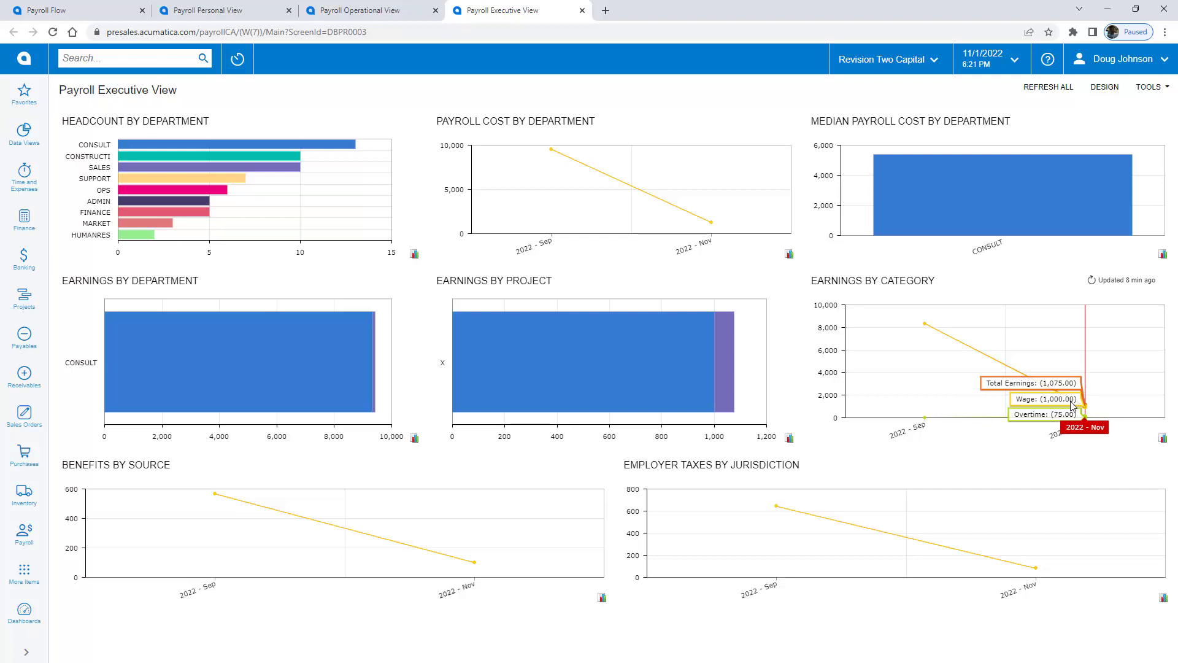
mouse_move(1003, 184)
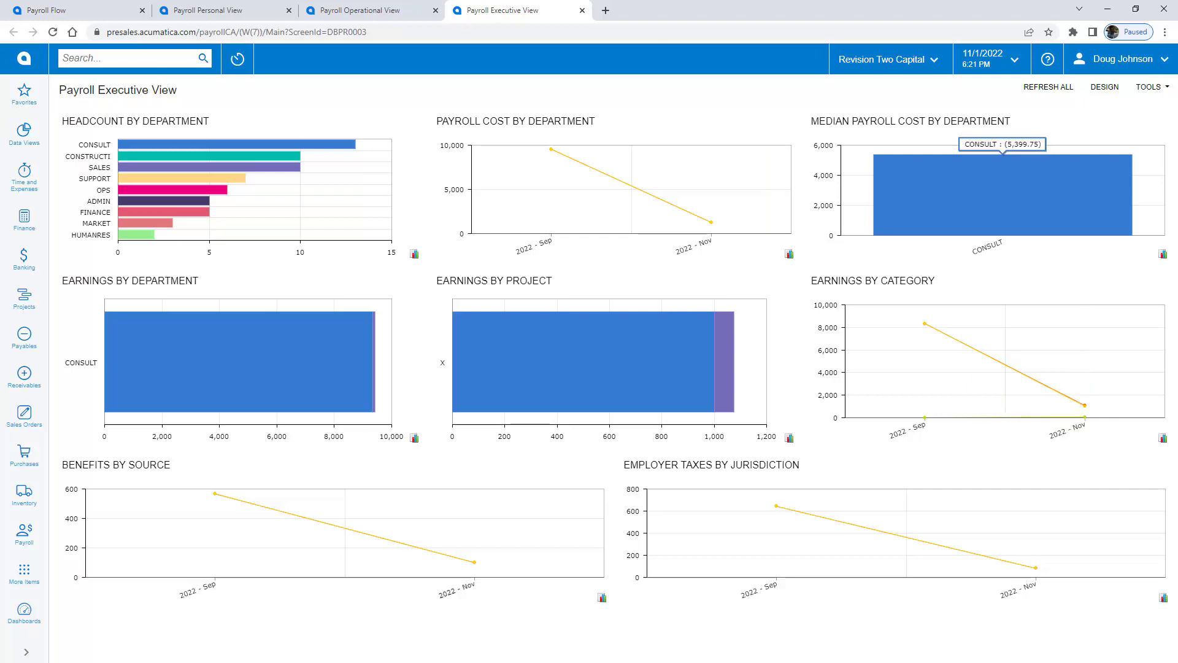